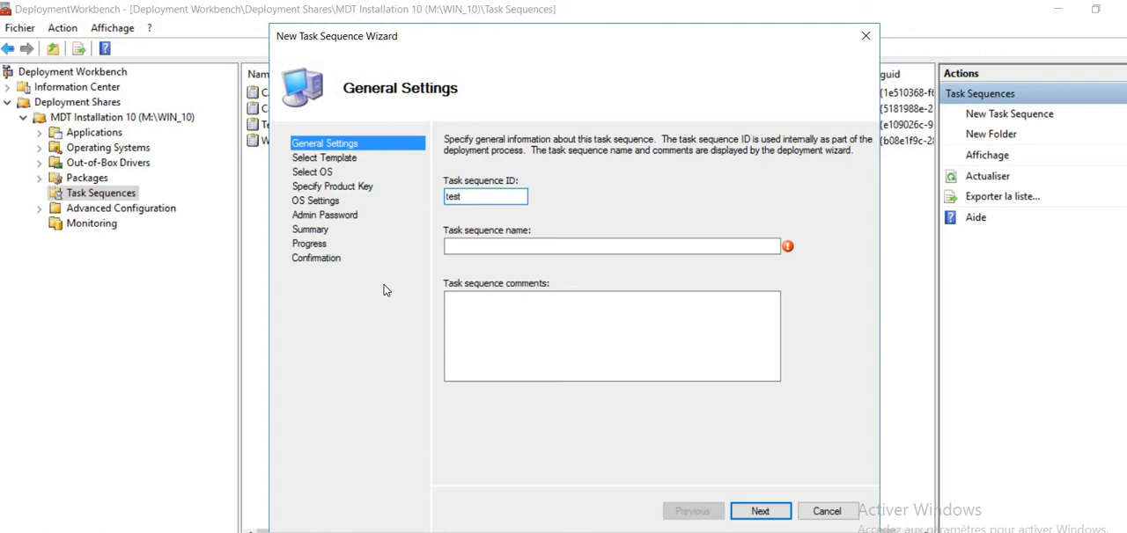
- Set the new task sequence's name to test and continue to the template choice
key("Tab")
type("test")
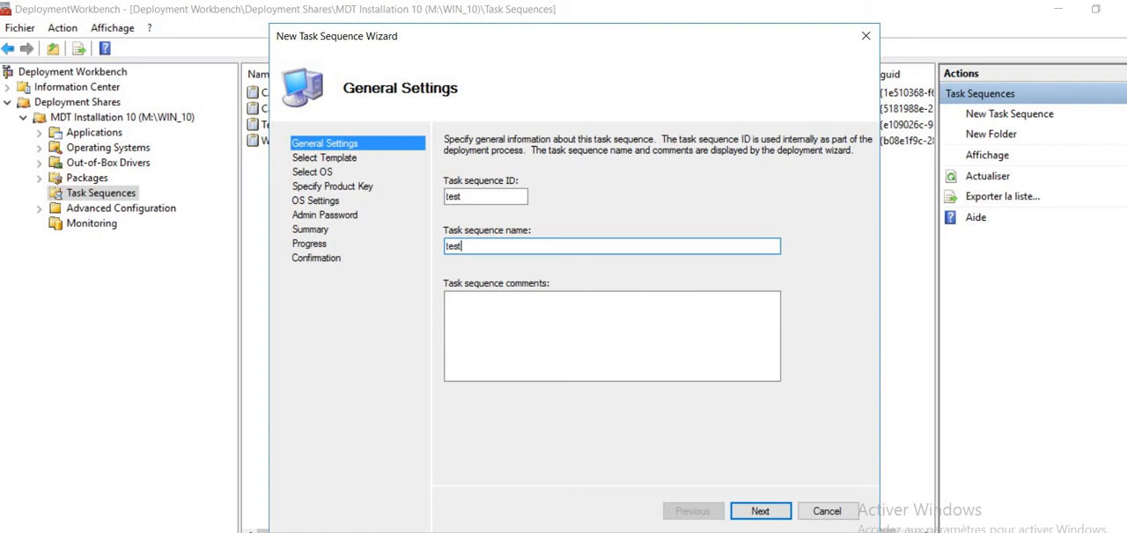
key("Return")
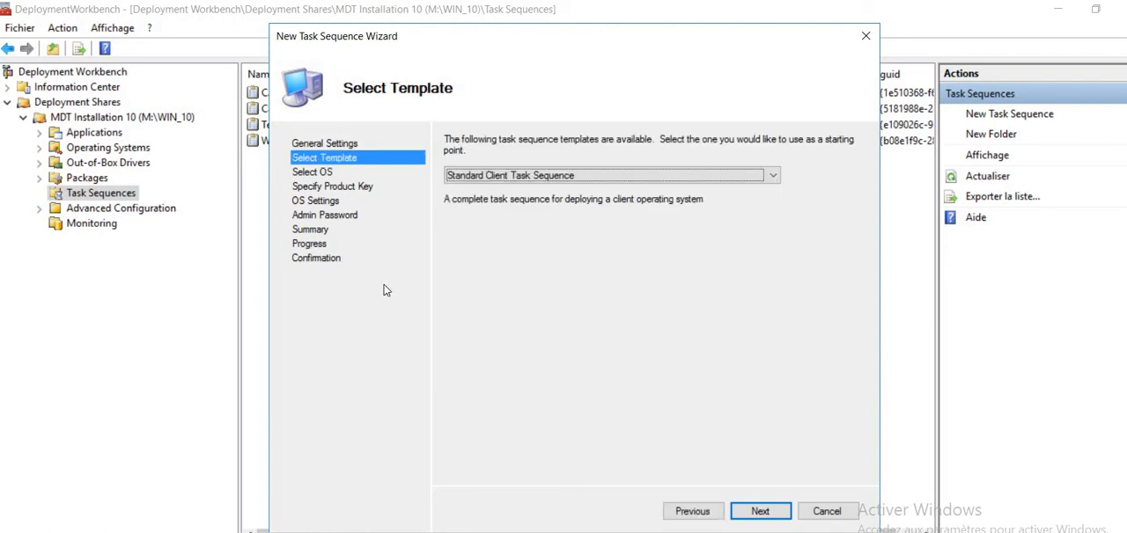
- Choose the Standard Client Task Sequence template for the new task sequence
left_click(564, 176)
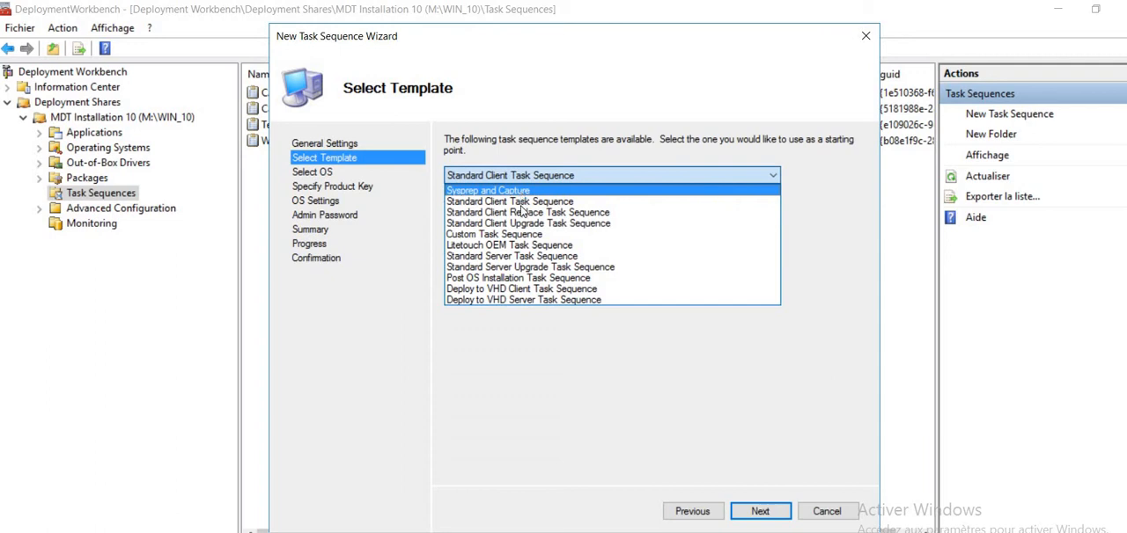
left_click(523, 212)
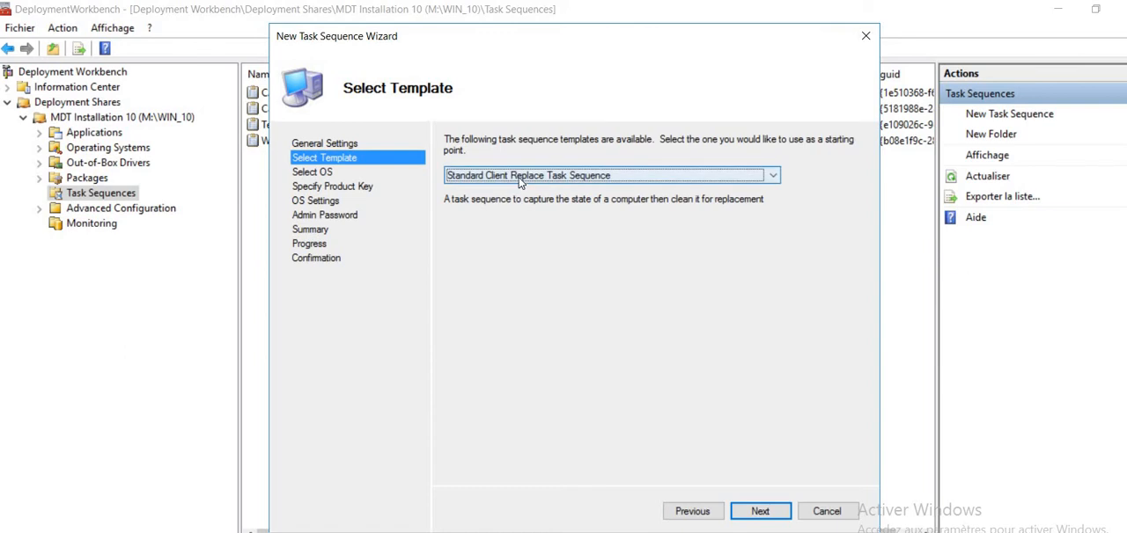
left_click(519, 181)
left_click(517, 201)
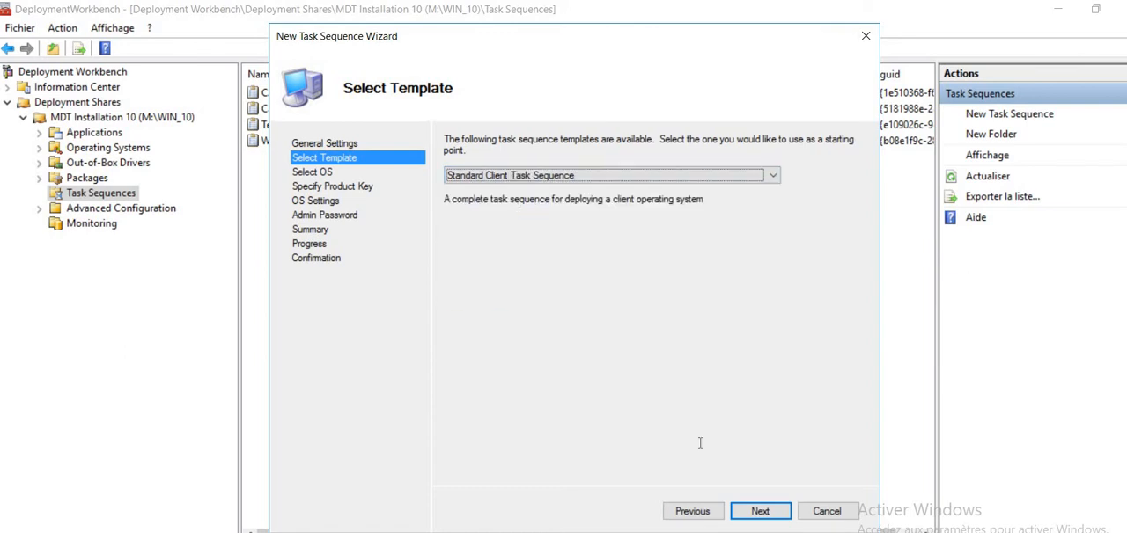
left_click(753, 511)
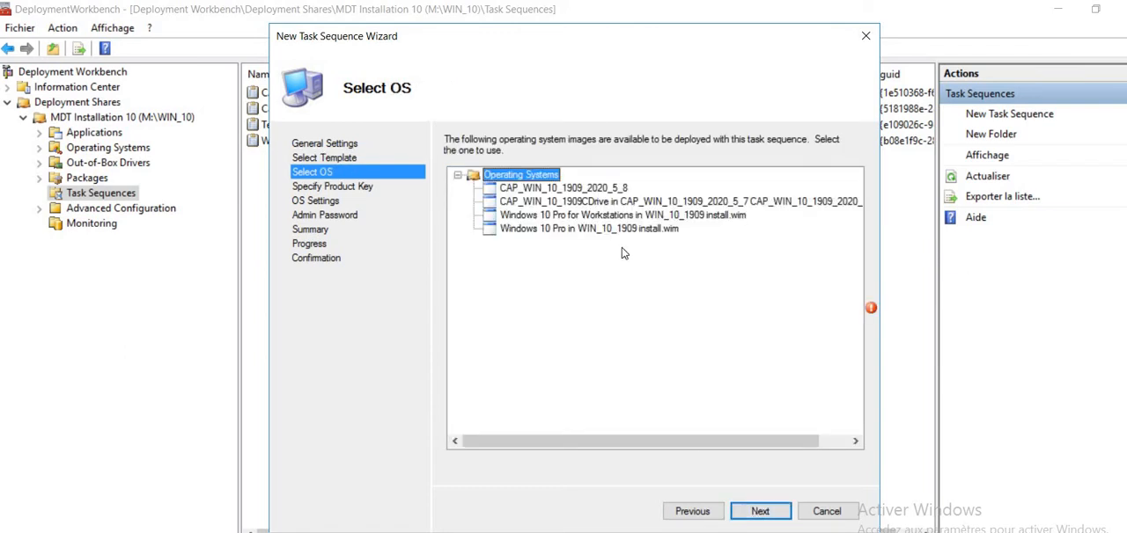
- Select the Windows 10 Pro in WIN_10_1909 install.wim image and keep the default product key option
left_click(570, 231)
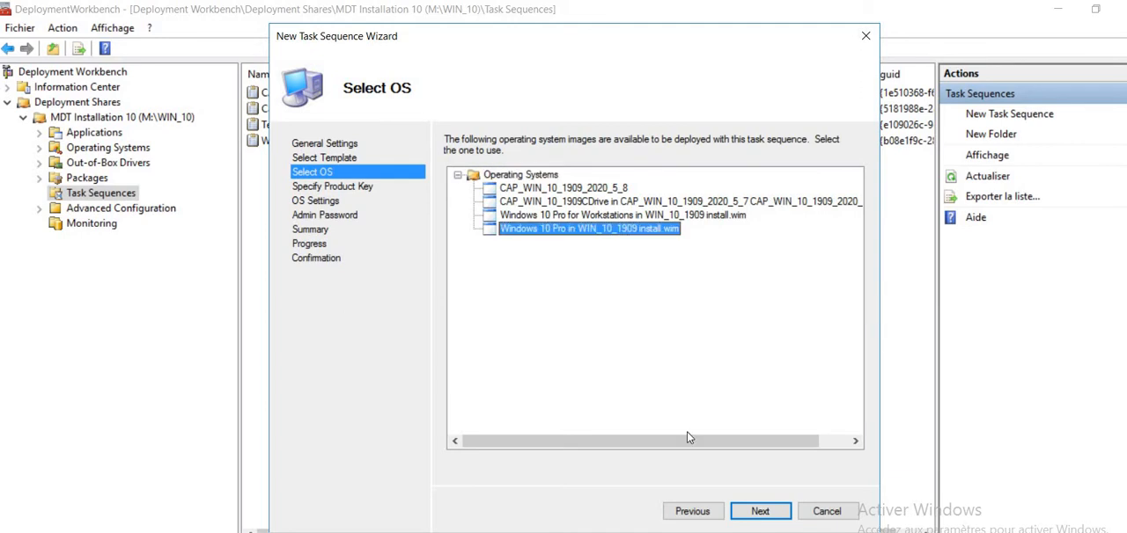
left_click(747, 512)
left_click(746, 513)
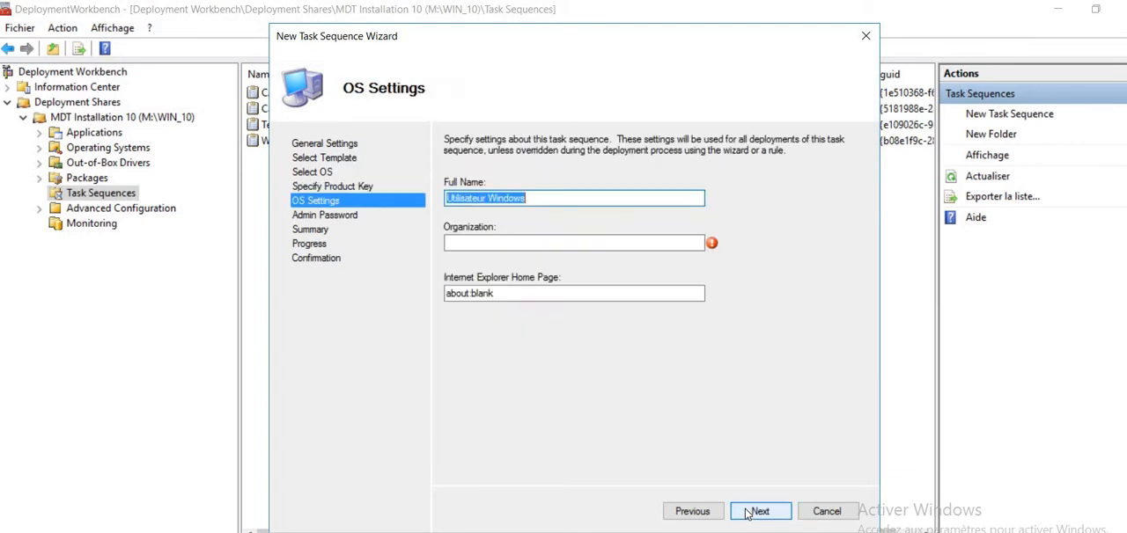
- Set the organization to toto in the OS settings, keeping the default full name and home page
left_click(562, 242)
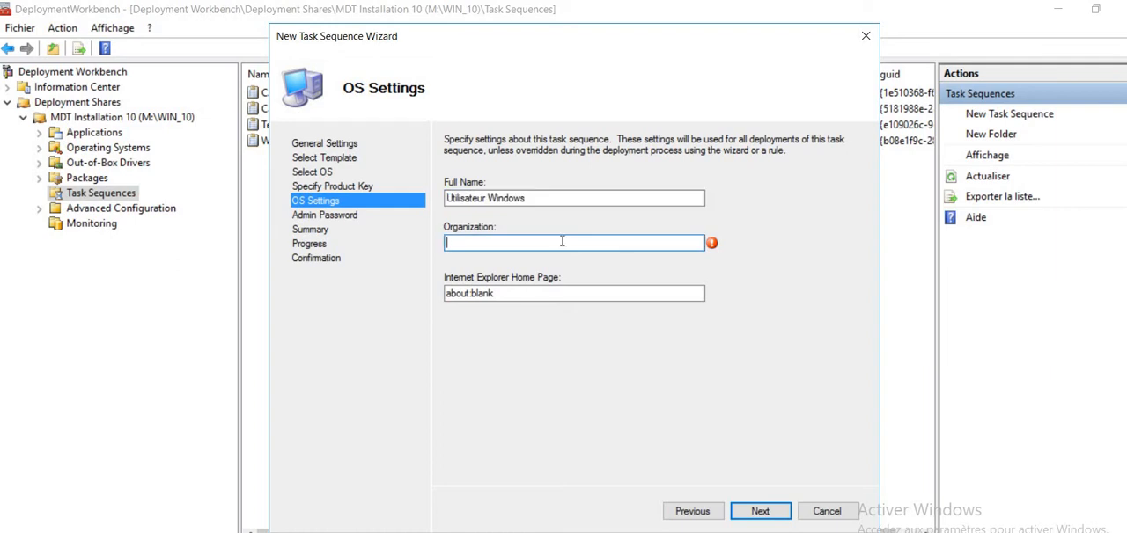
type("toto")
left_click(757, 512)
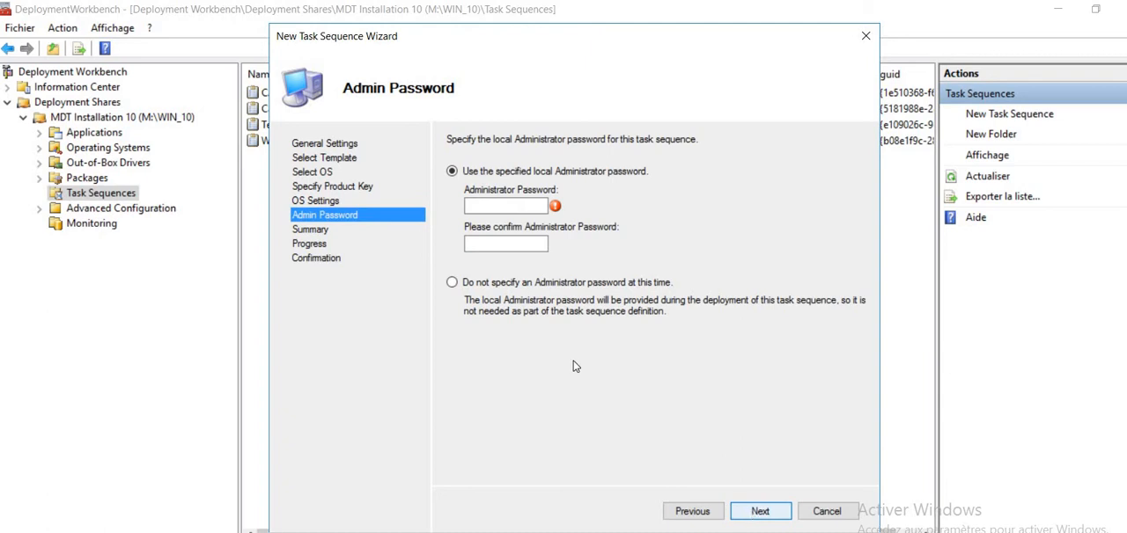
- Choose not to specify an Administrator password and finish creating the task sequence
left_click(491, 282)
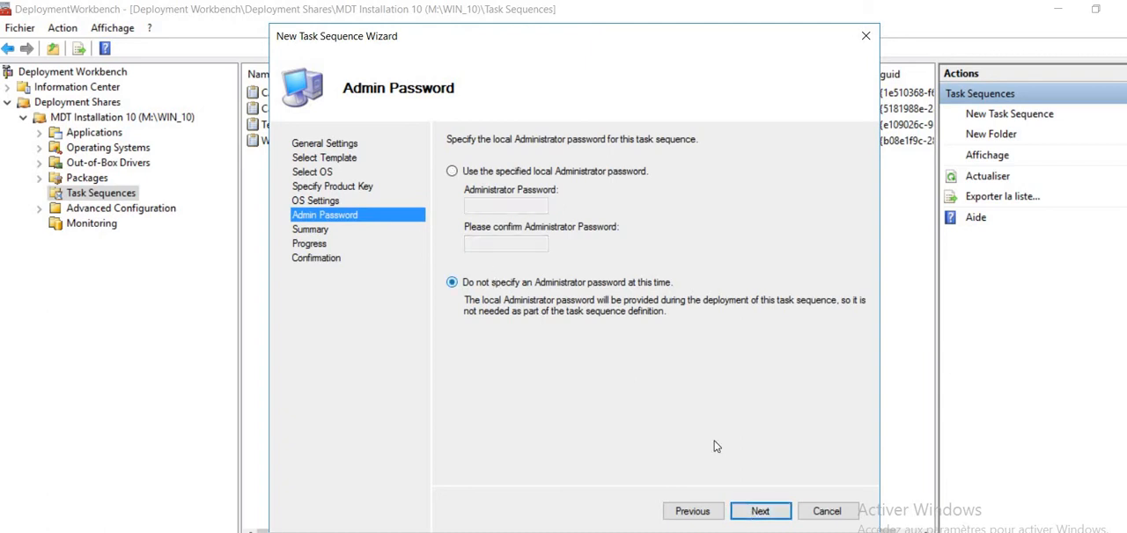
left_click(755, 513)
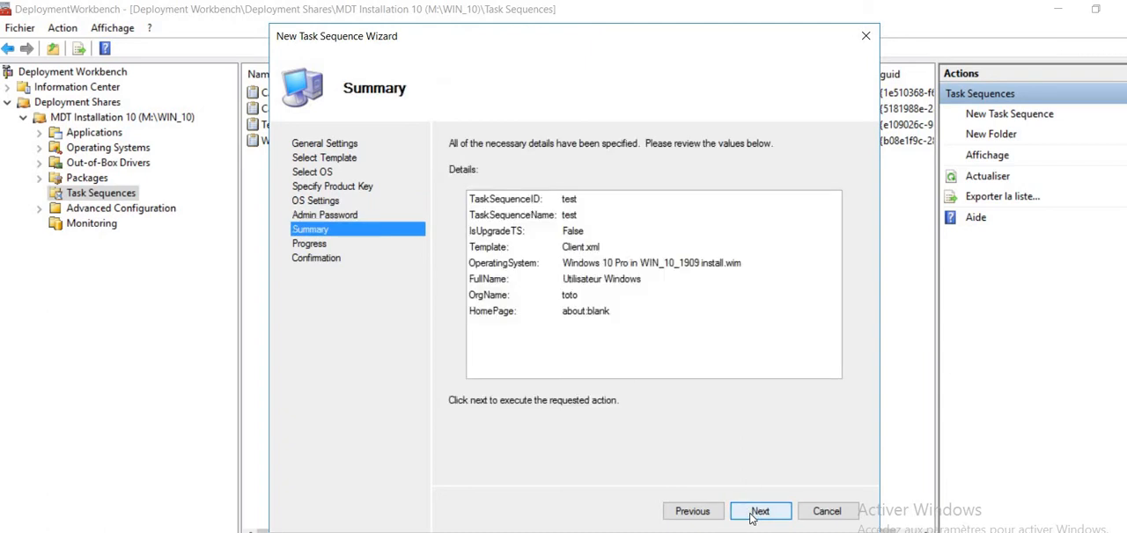
left_click(758, 511)
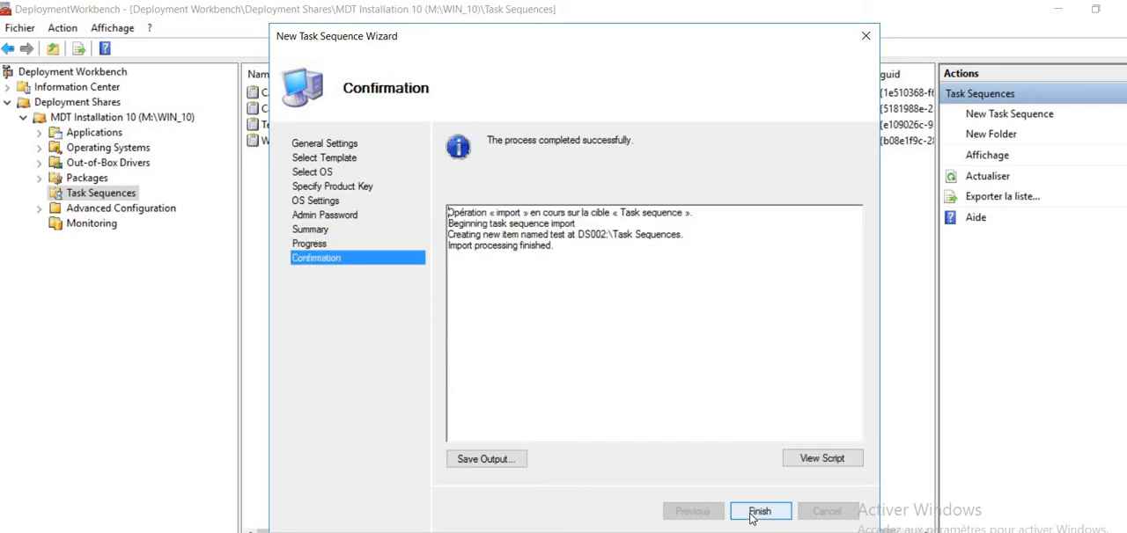
left_click(759, 512)
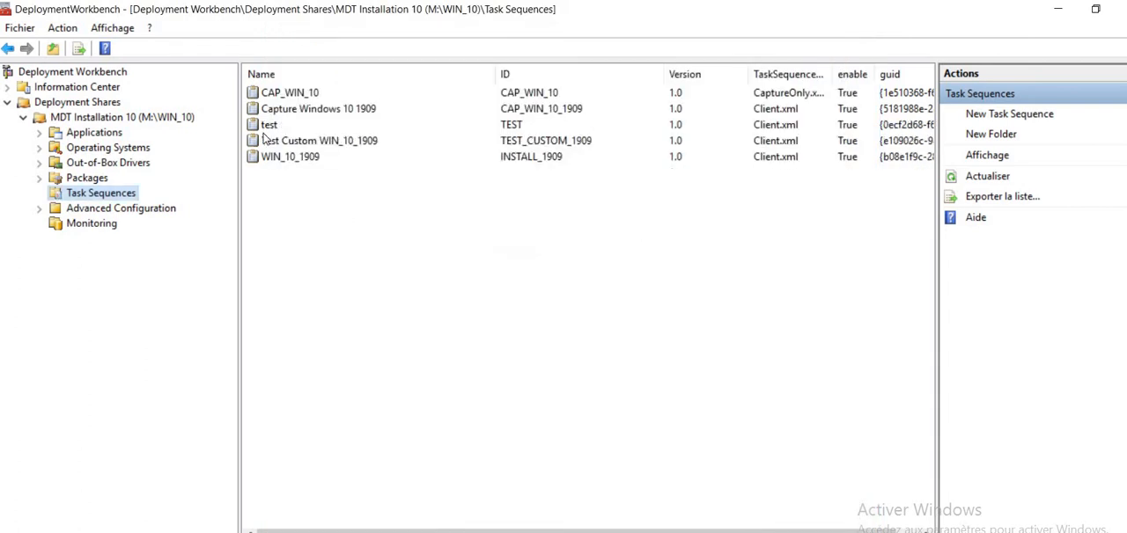
- Delete the test task sequence without forcing removal of copies in other folders
left_click(265, 130)
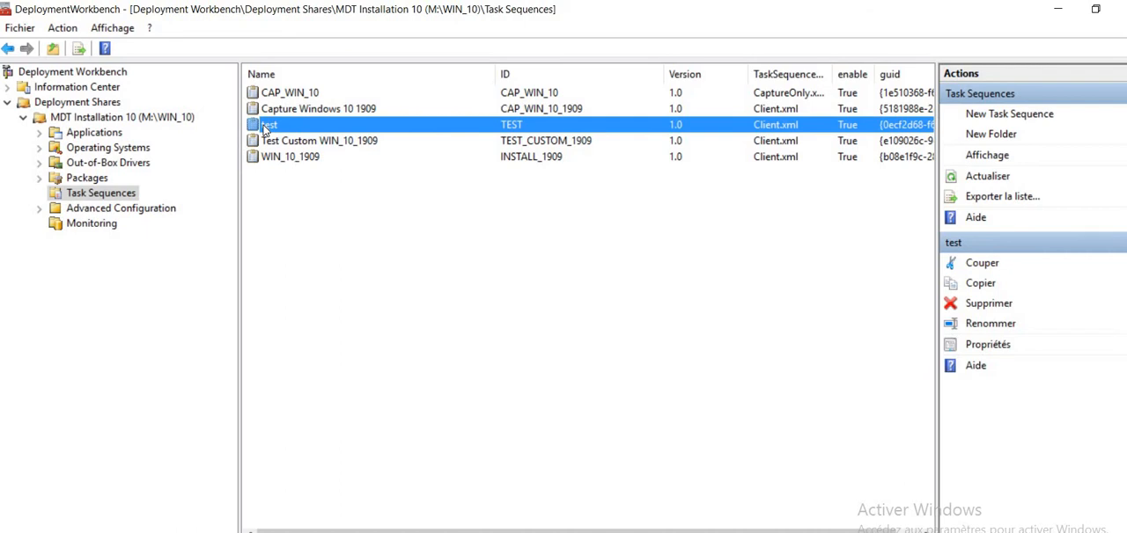
key("Delete")
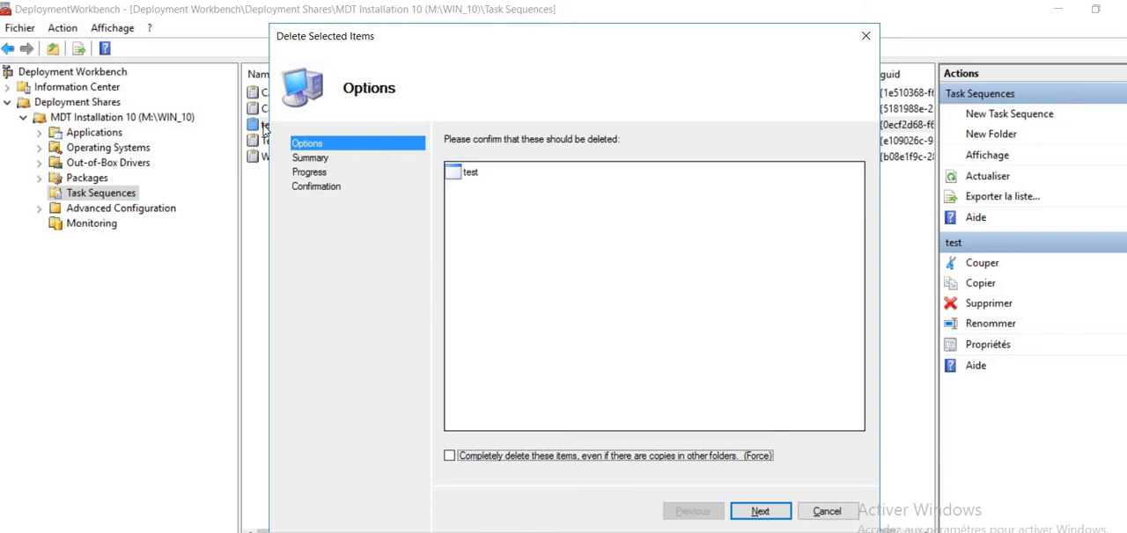
key("Return")
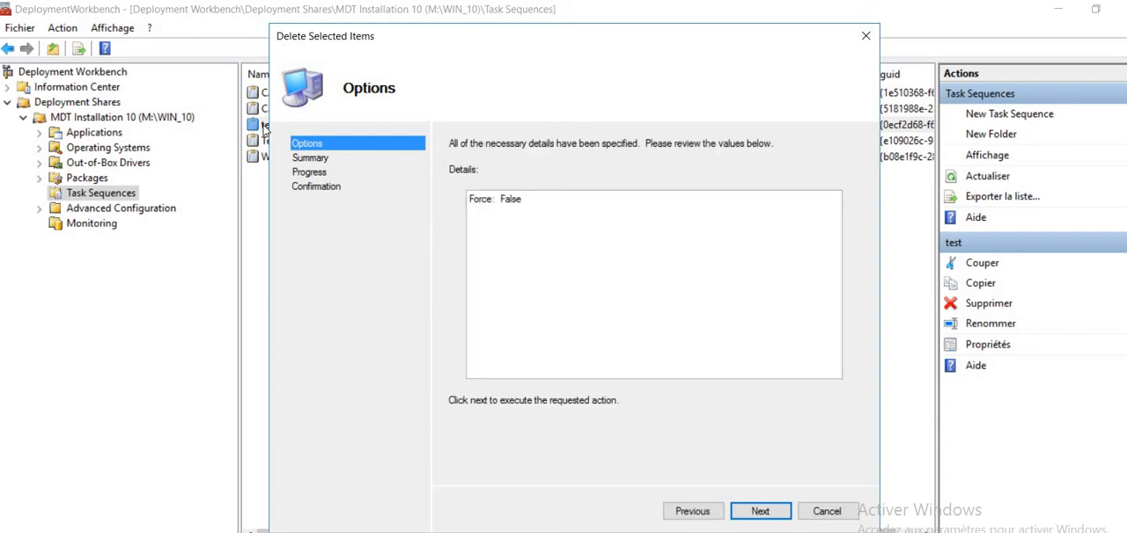
key("Return")
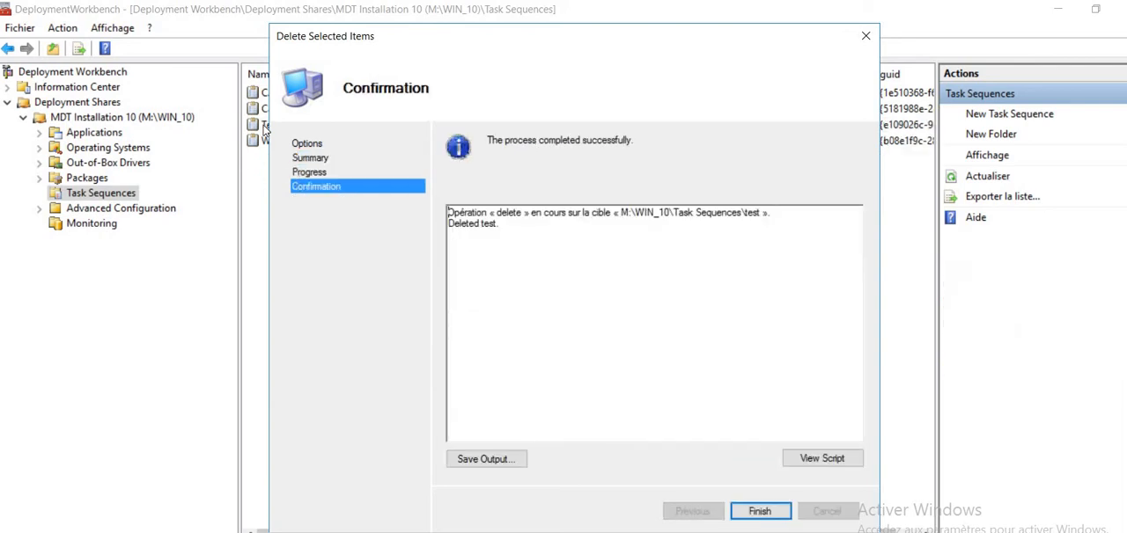
key("Return")
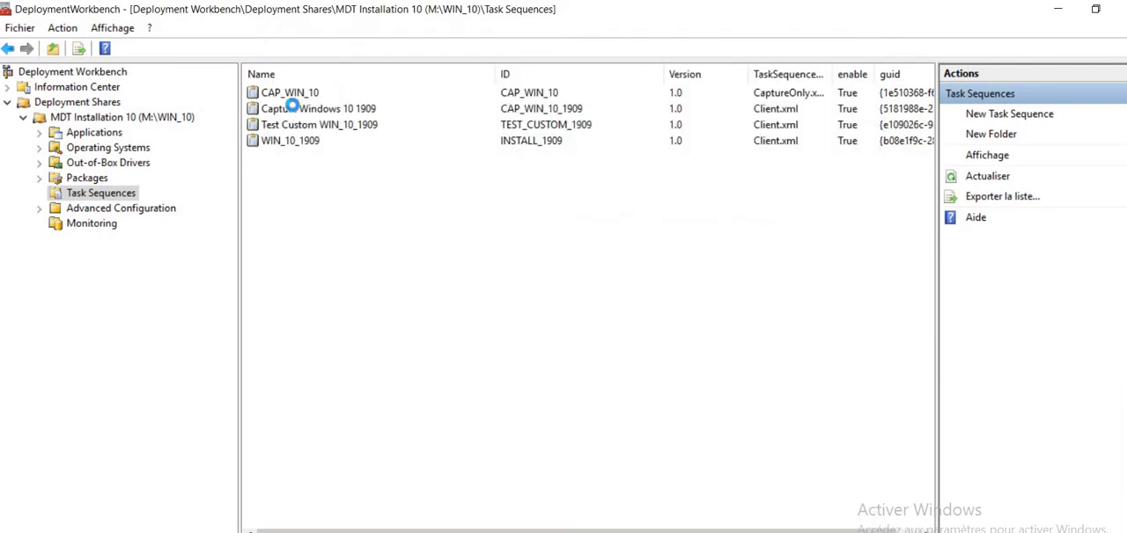
- Open the step list of the Capture Windows 10 1909 task sequence and inspect its initial Gather local only step
left_click(294, 109)
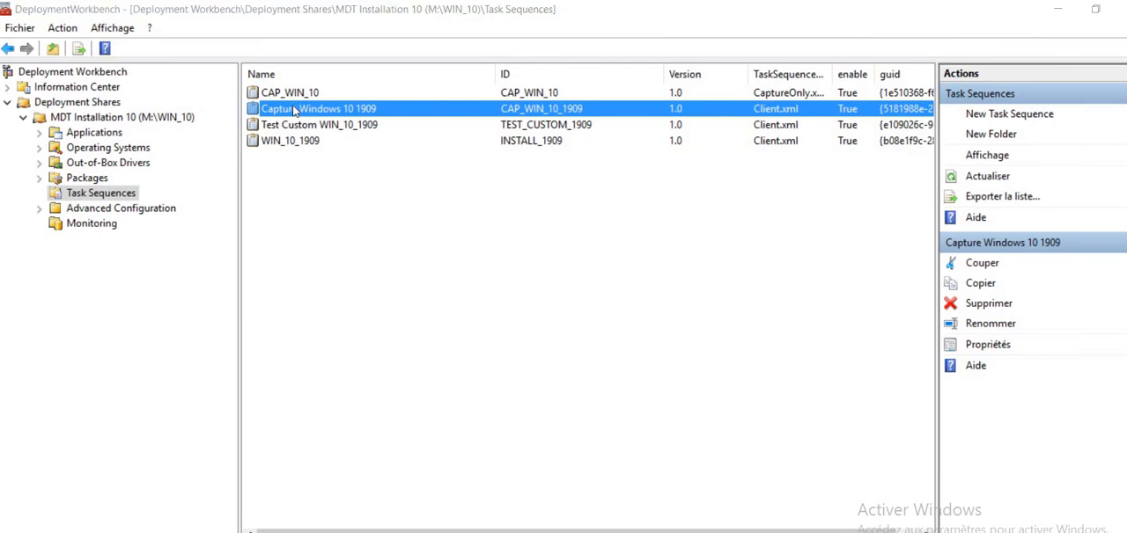
double_click(294, 109)
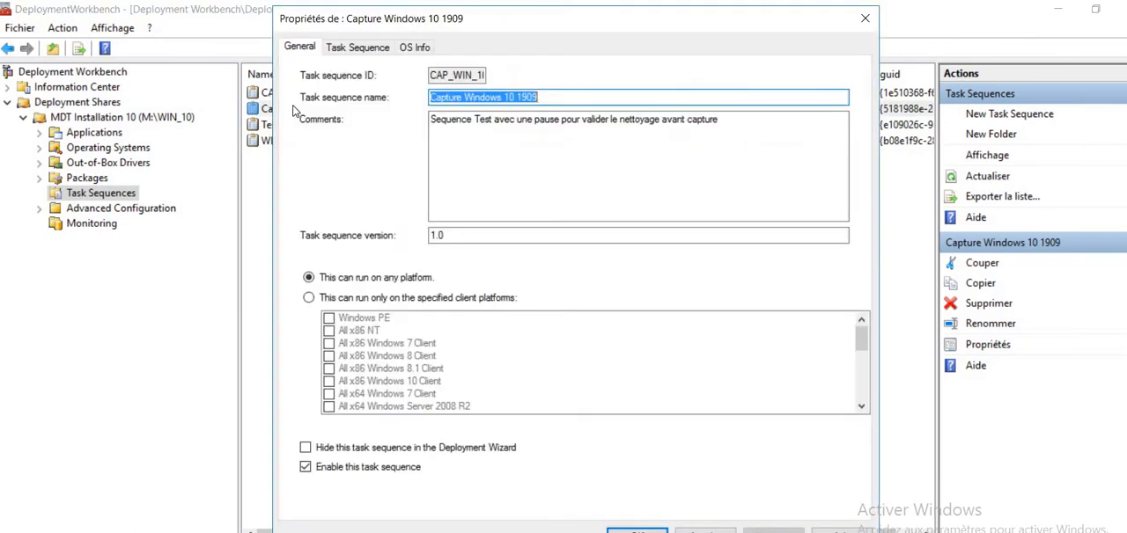
left_click(354, 49)
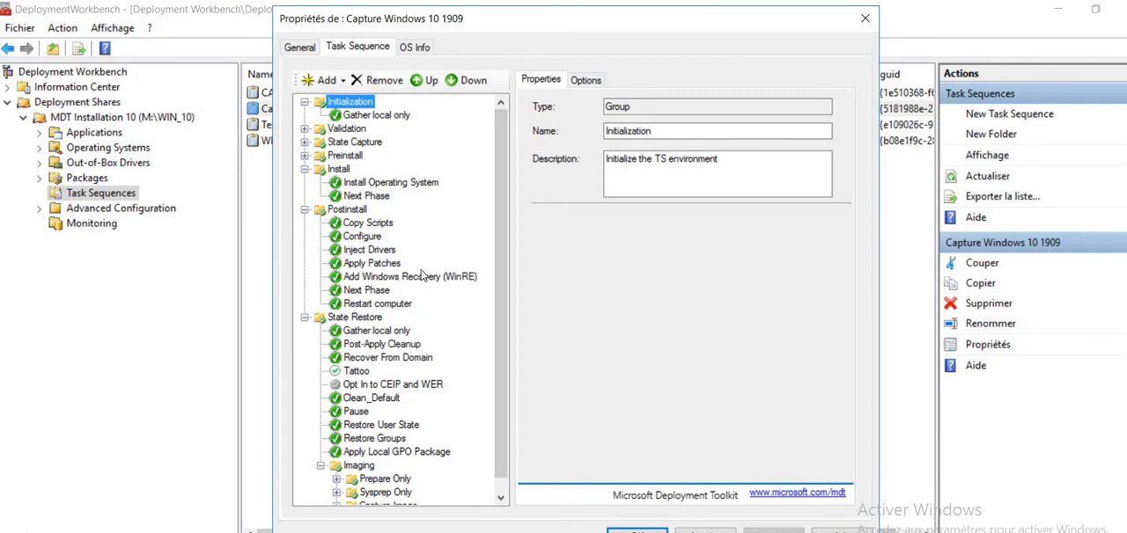
left_click(368, 120)
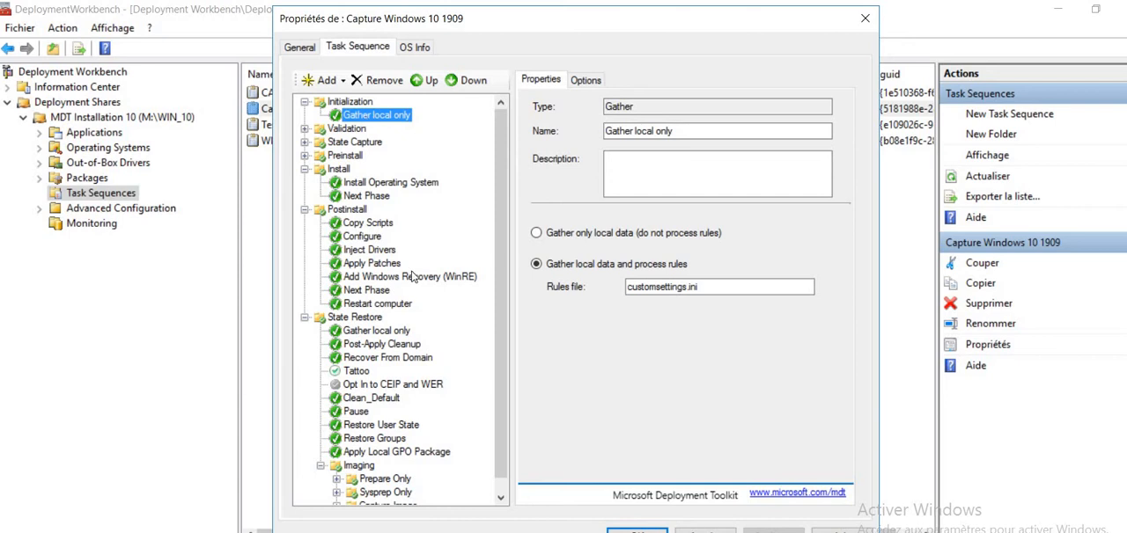
- Inspect the Clean_Default application step and the Pause step's command line, and close the task sequence properties
left_click(369, 400)
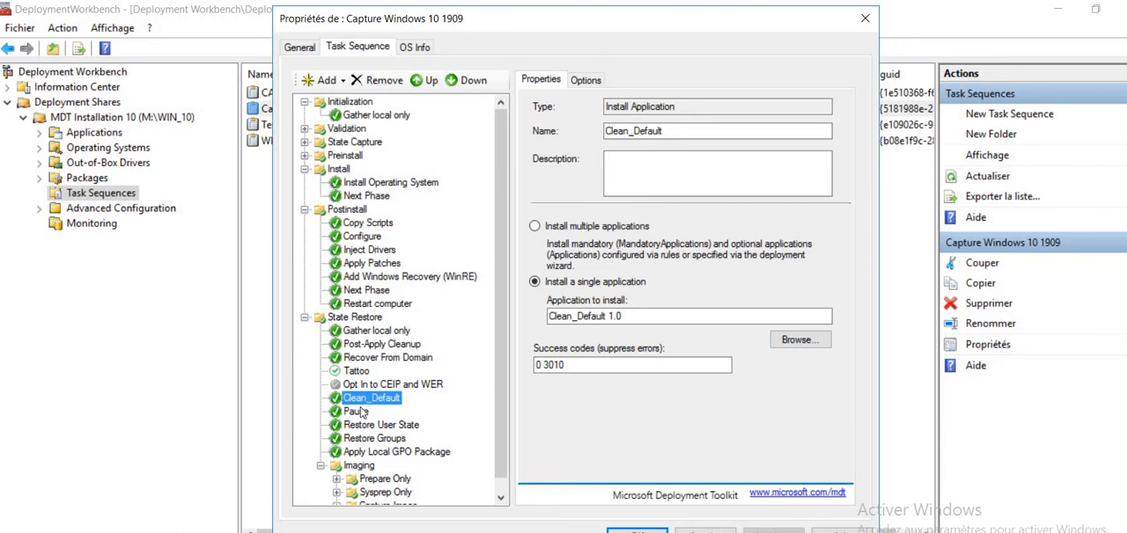
left_click(357, 412)
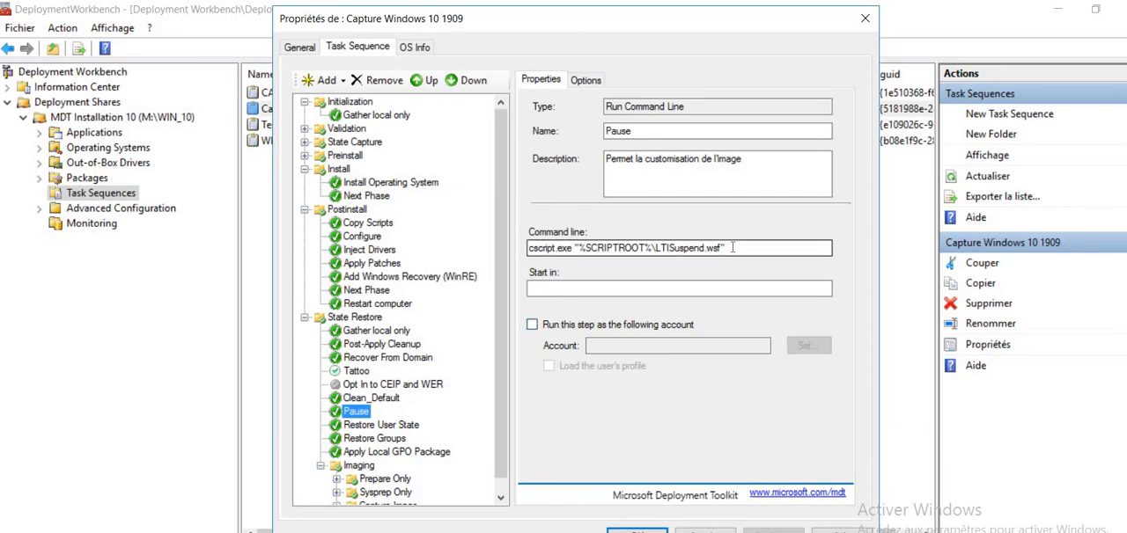
left_click_drag(733, 247, 509, 257)
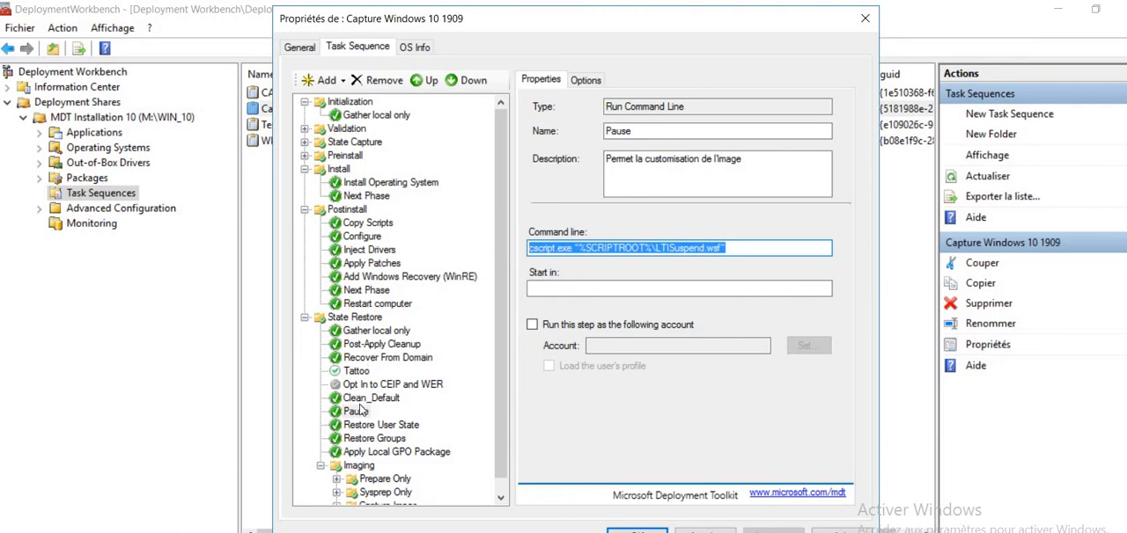
left_click(637, 531)
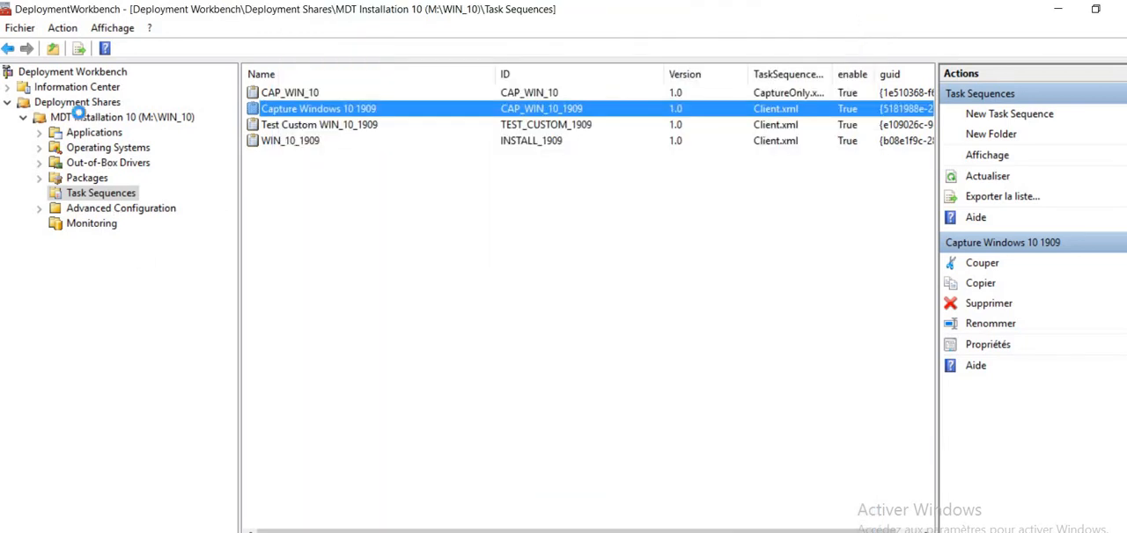
- Open the rules of the MDT Installation 10 deployment share and examine the Priority line and the CAP_WIN_10_1909 section
left_click(78, 117)
right_click(80, 117)
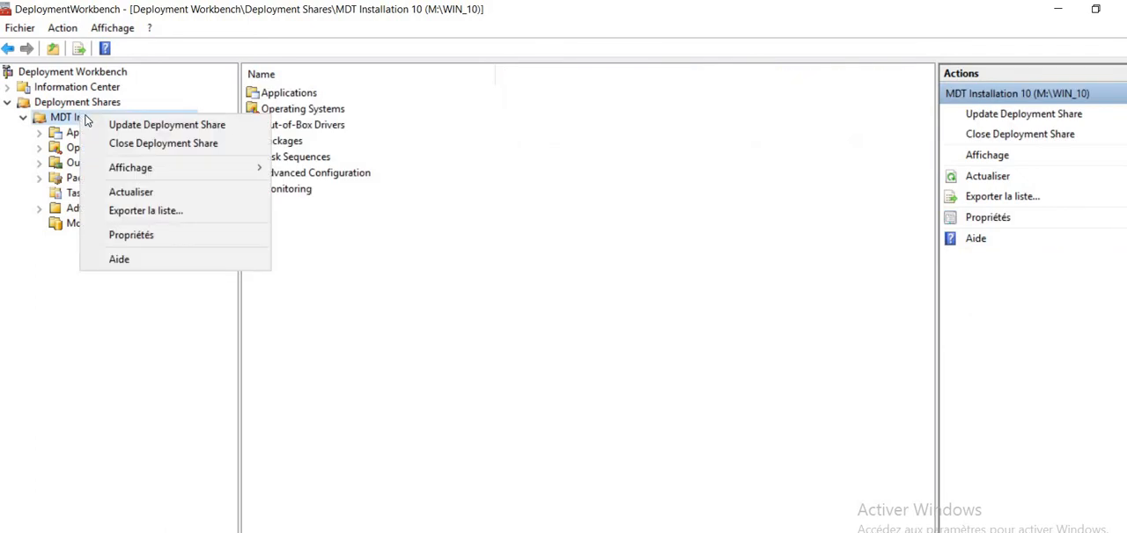
left_click(139, 234)
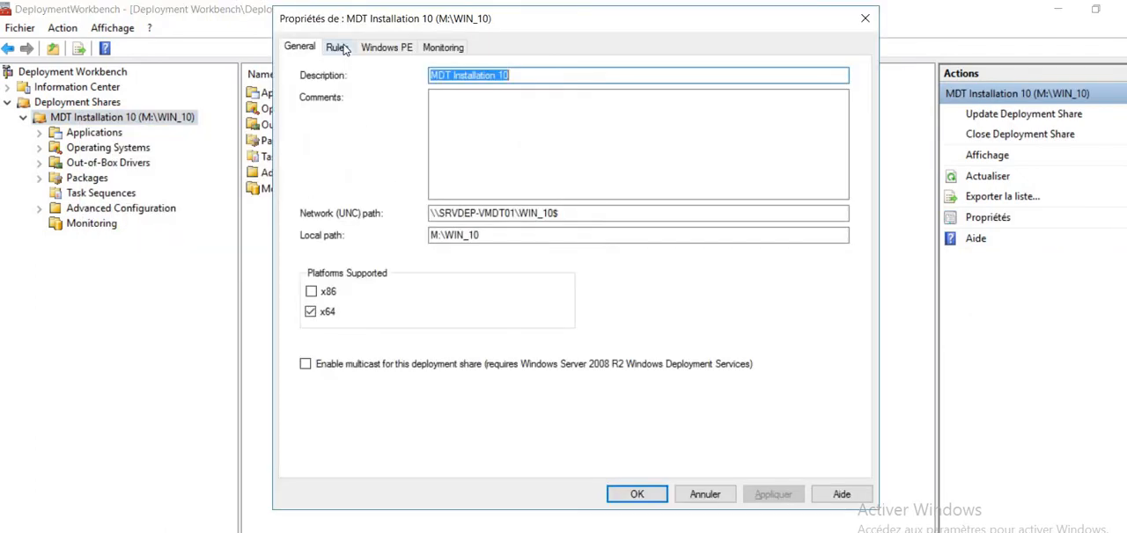
left_click(342, 48)
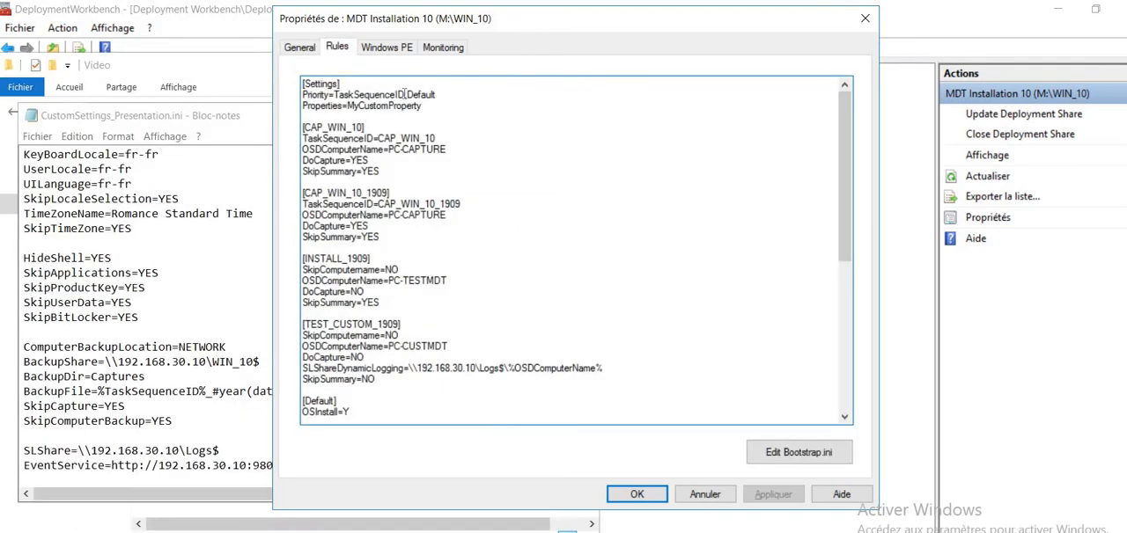
left_click_drag(405, 94, 334, 95)
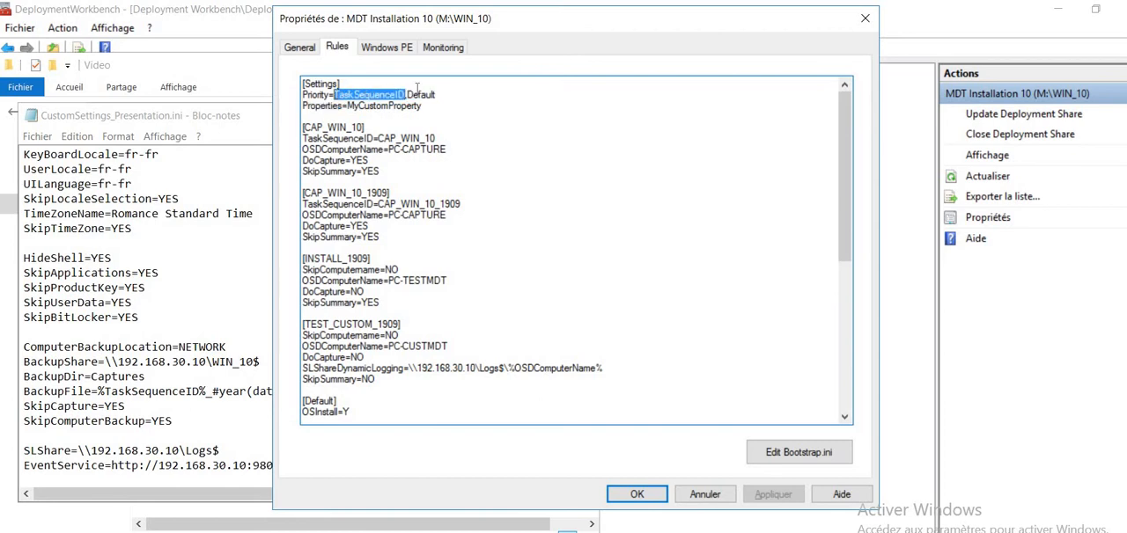
left_click_drag(438, 94, 403, 94)
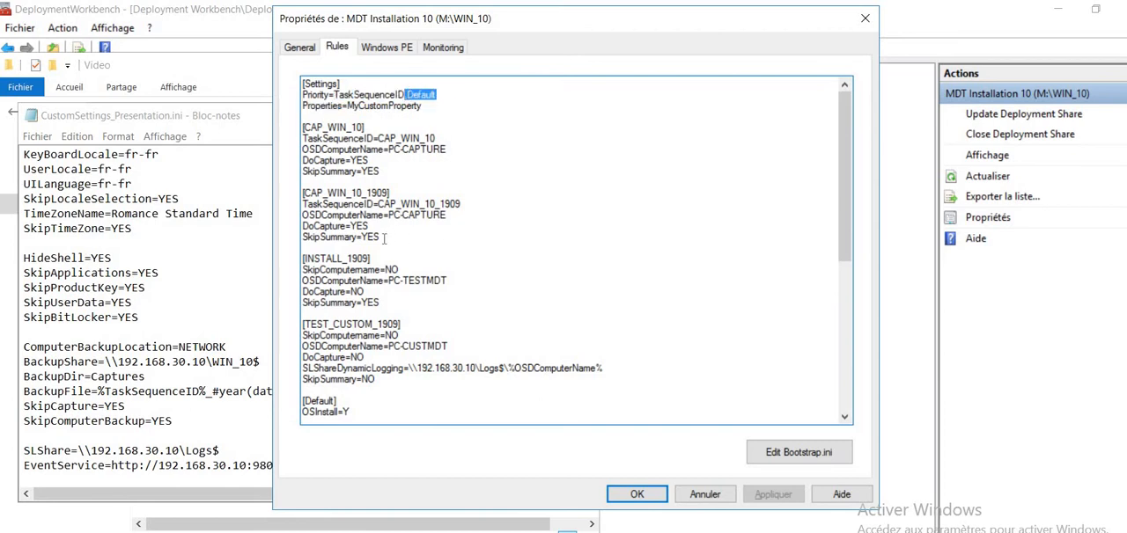
left_click_drag(384, 238, 292, 189)
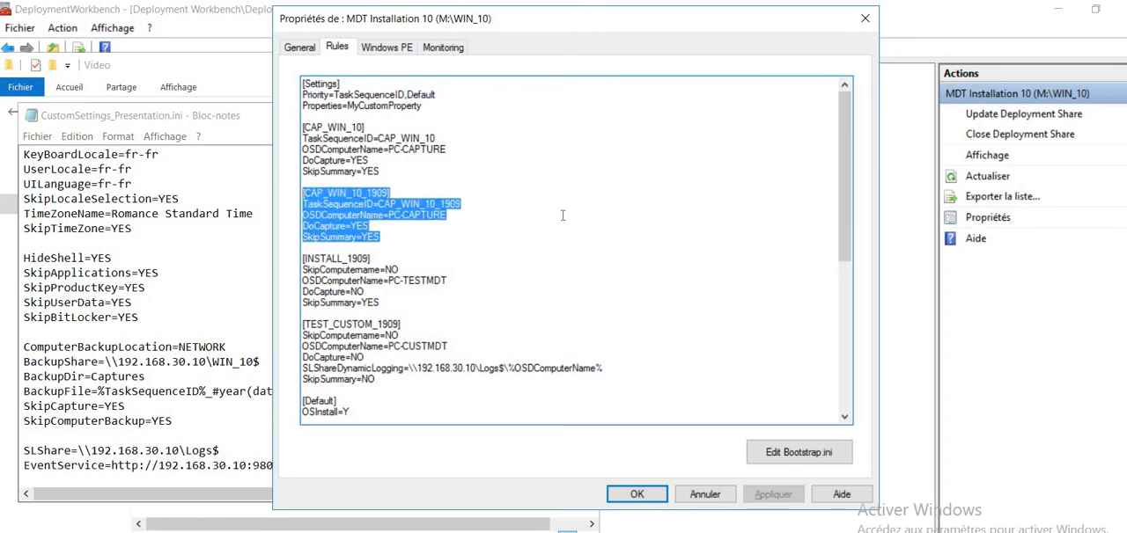
left_click(497, 207)
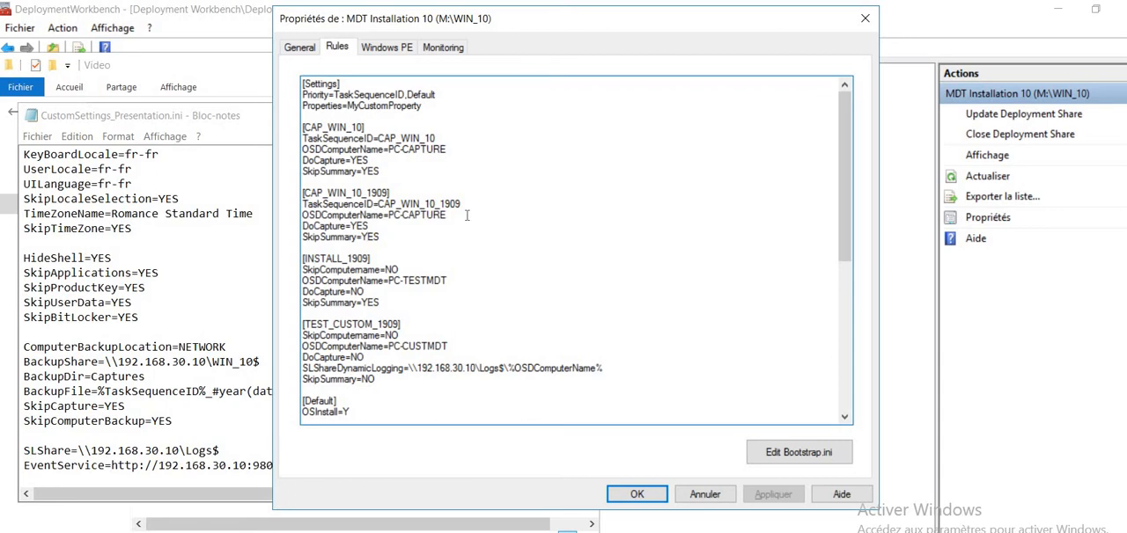
- Examine the Default section of the rules, down to the capture backup and logging settings
key("Down")
key("Down")
key("Down")
key("Down")
key("Down")
key("Down")
key("Down")
key("Down")
key("Down")
key("Down")
key("Down")
key("Down")
key("Down")
key("Down")
key("Down")
key("Down")
key("Down")
key("Down")
key("Down")
key("Down")
key("Down")
key("Down")
key("Down")
key("Down")
key("Down")
key("Down")
key("Down")
key("Down")
key("Down")
key("Down")
key("Down")
key("Down")
key("Down")
key("Down")
key("Down")
key("Down")
key("Down")
key("Down")
key("Down")
key("Down")
key("Down")
key("Down")
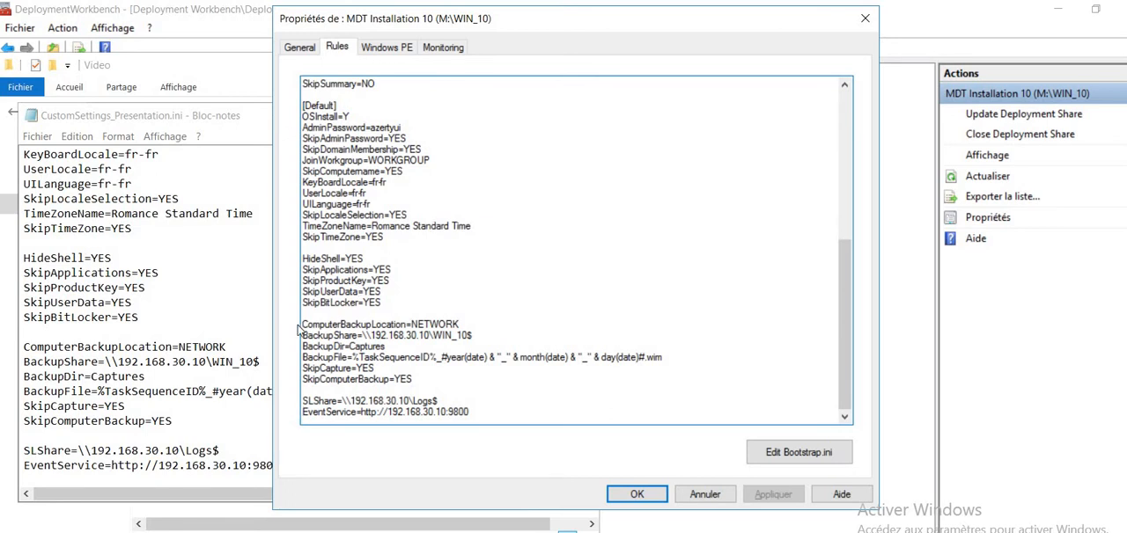
- Examine the capture backup lines from ComputerBackupLocation to SkipComputerBackup in the Default section, and return to the earlier rules
left_click_drag(302, 325, 432, 379)
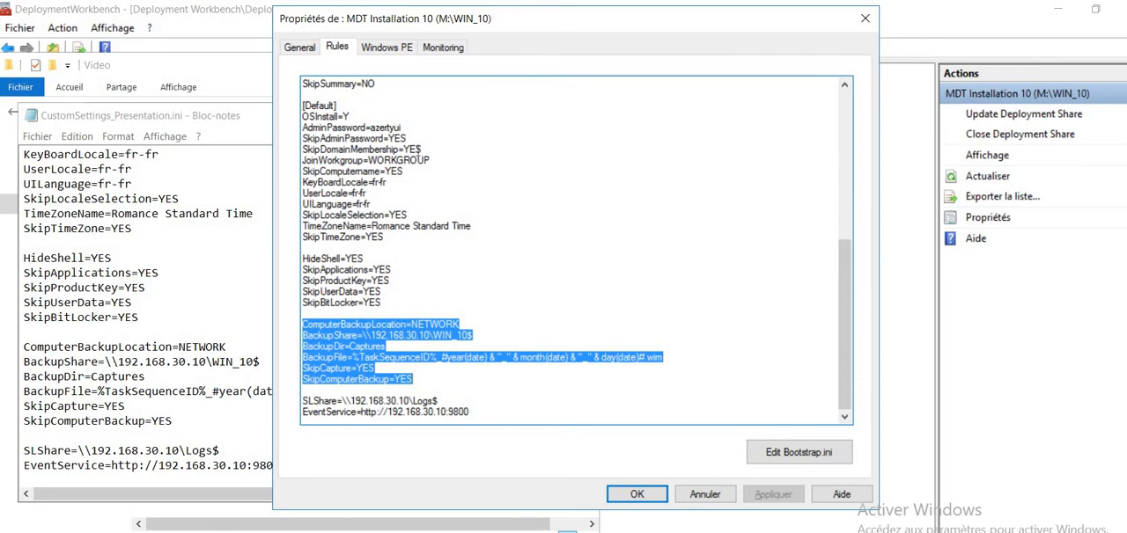
left_click(499, 322)
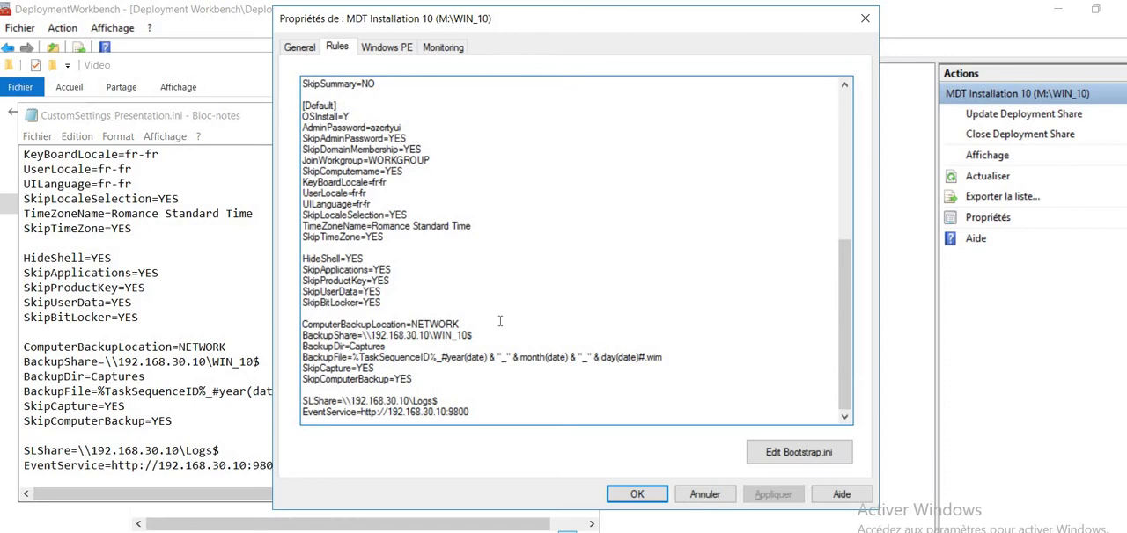
key("Down")
key("Down")
left_click_drag(844, 339, 828, 193)
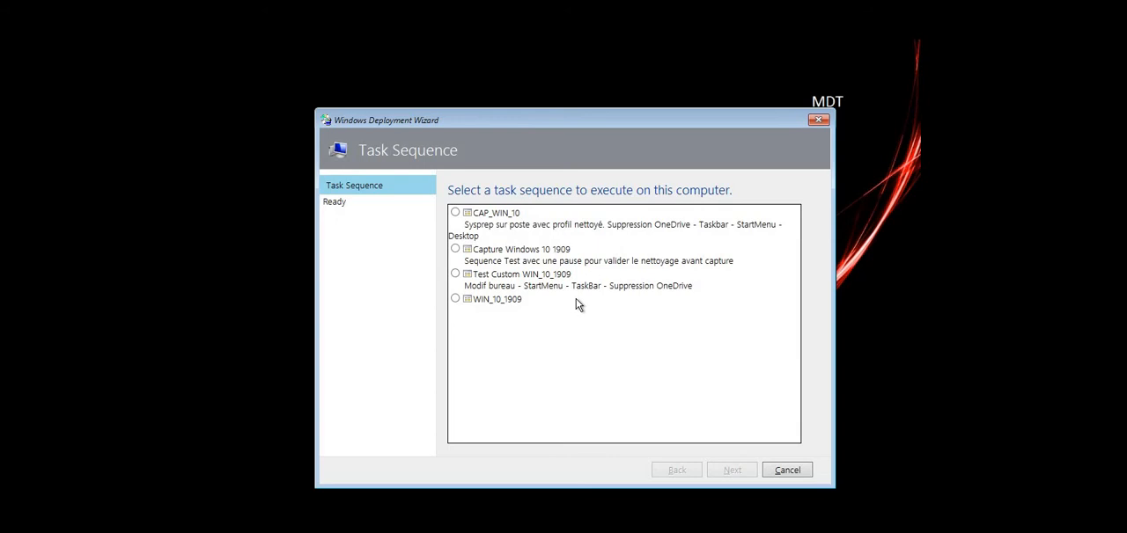
- In the Windows Deployment Wizard on the target machine, choose the Capture Windows 10 1909 task sequence and continue
left_click(455, 251)
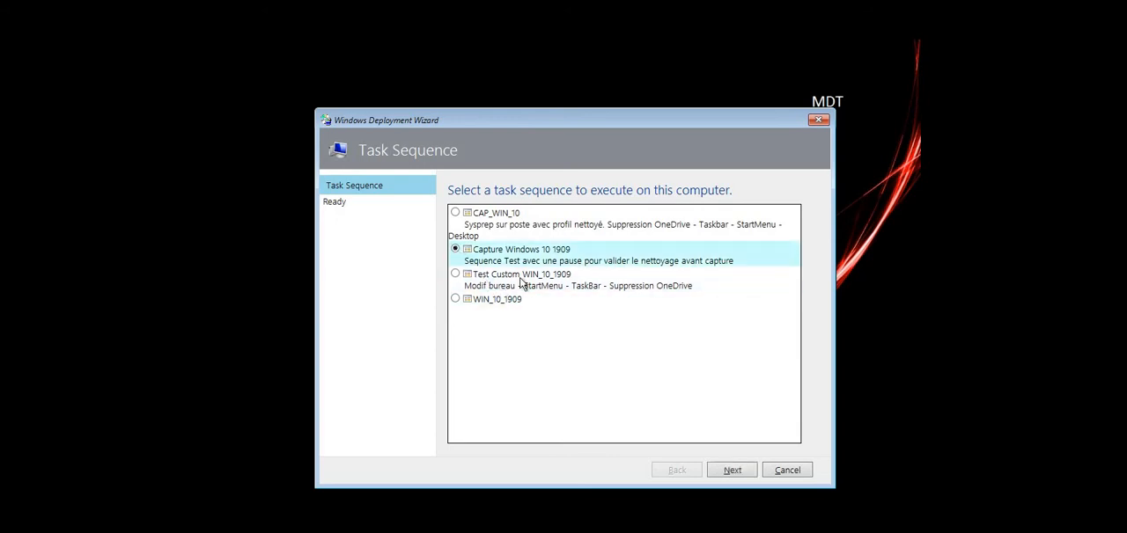
left_click(738, 467)
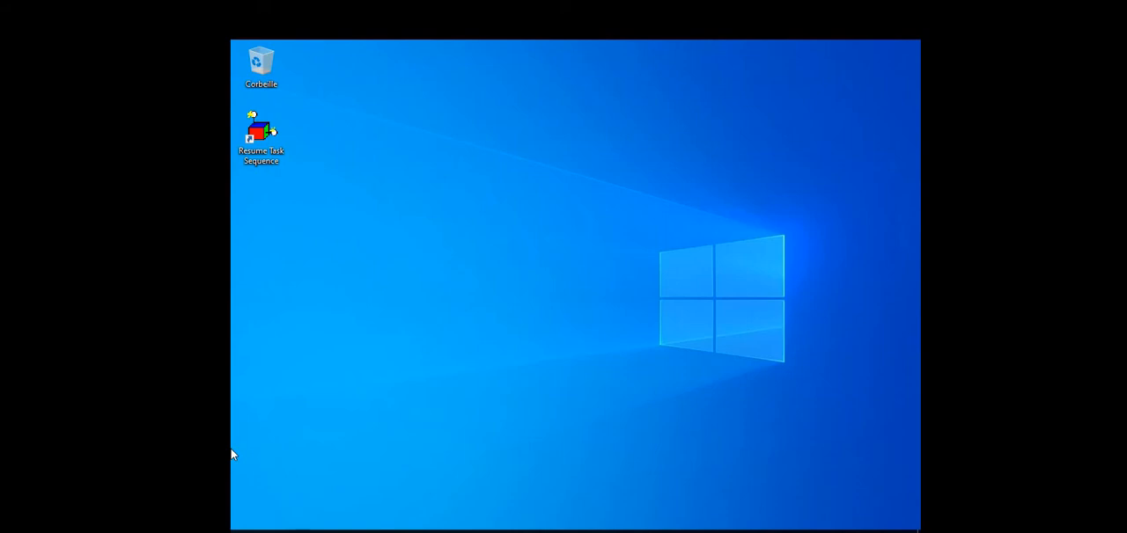
- Inspect the paused machine's Resume Task Sequence shortcut and the contents of its Start menu
left_click(254, 139)
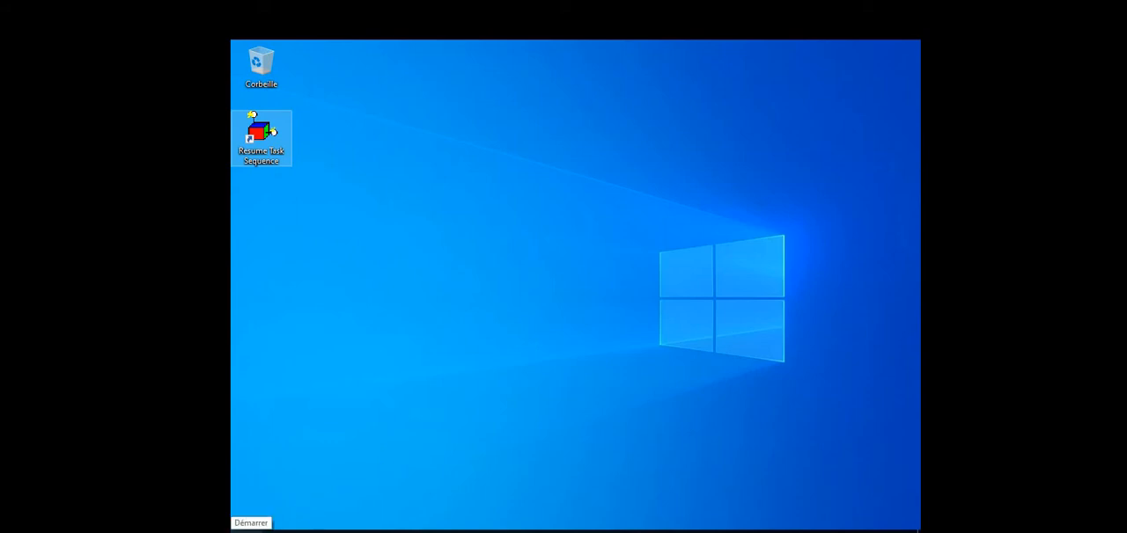
left_click(237, 529)
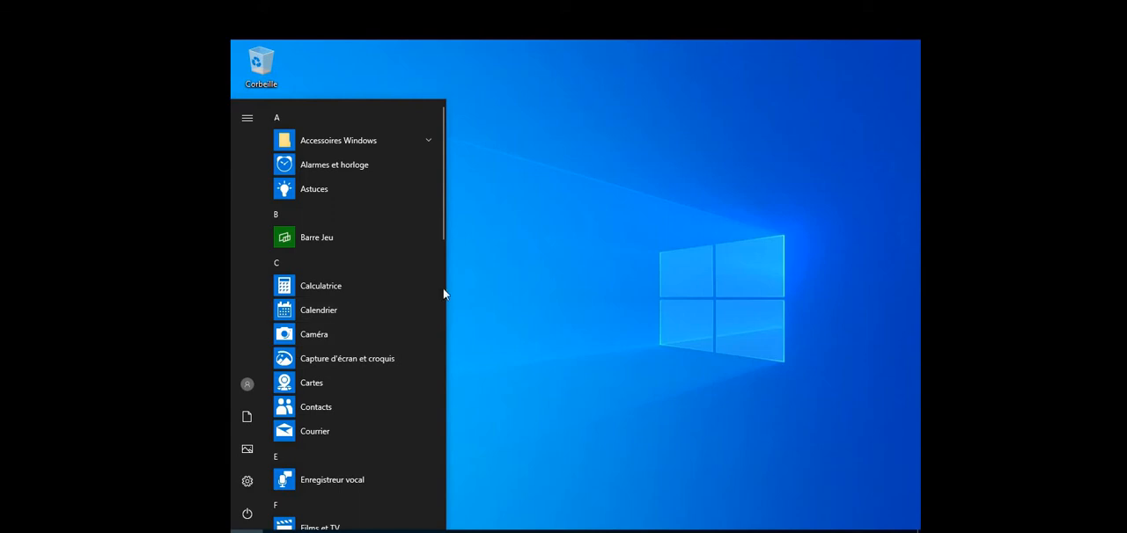
mouse_move(440, 231)
left_mouse_down()
mouse_move(467, 526)
mouse_move(442, 214)
left_mouse_up()
left_click(520, 197)
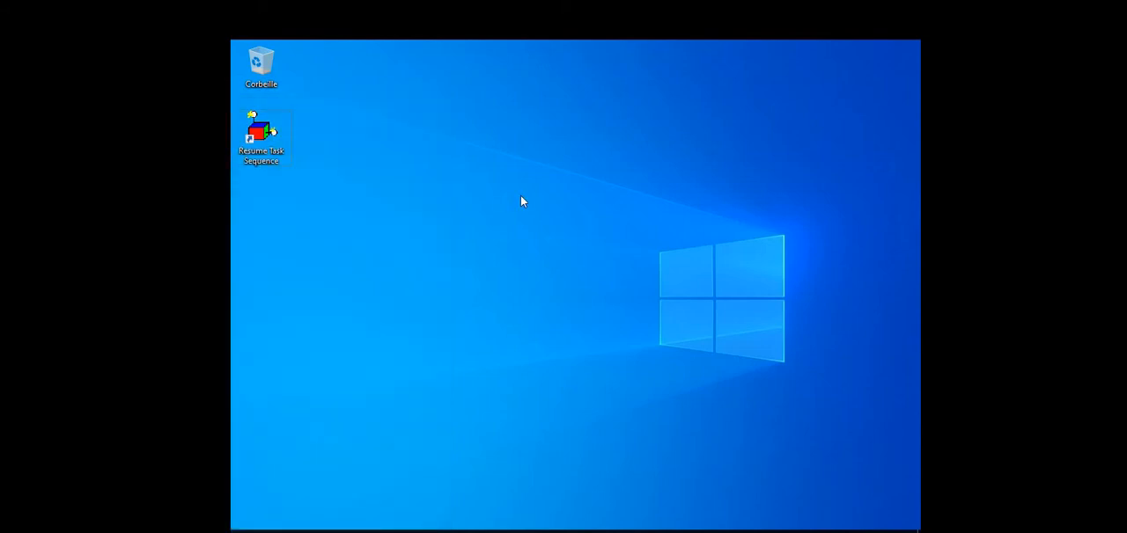
- Run appwiz.cpl to check the installed programs on the paused machine, and close Programmes et fonctionnalités
key("super")
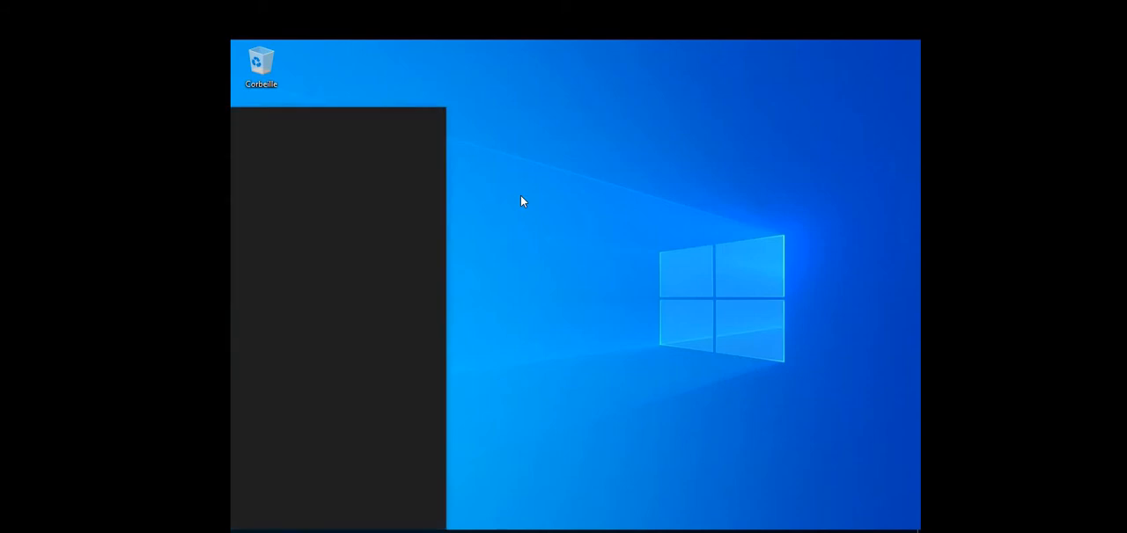
type("appwiz.cpl")
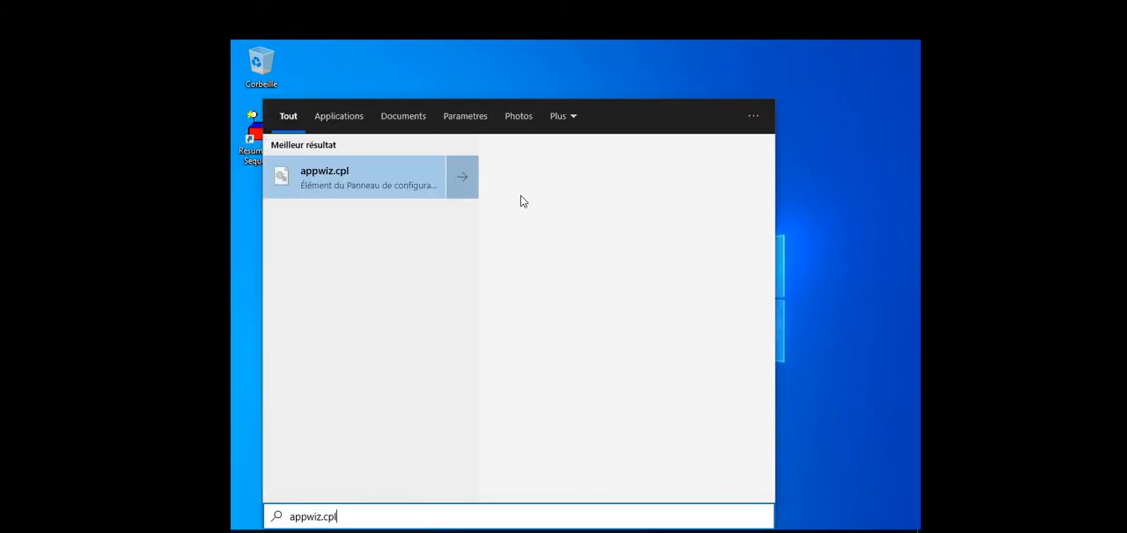
key("Return")
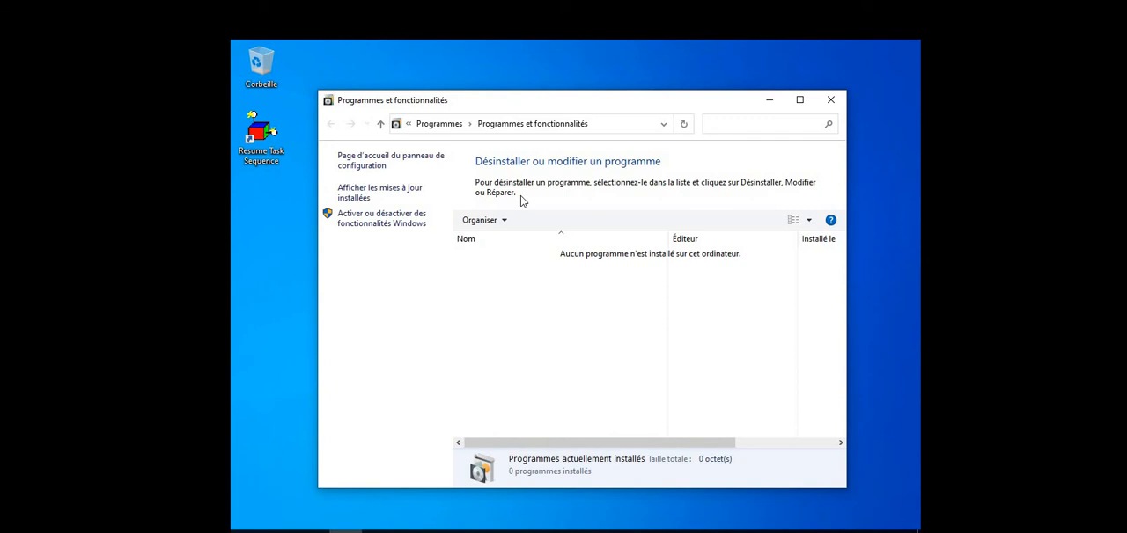
left_click(833, 100)
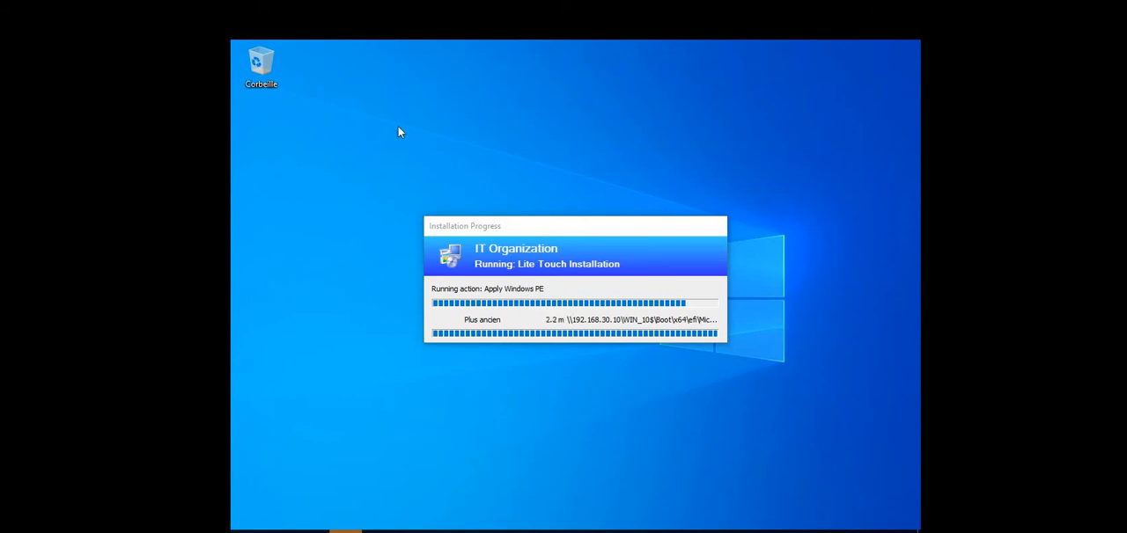
- Move the Installation Progress window lower on the desktop while the capture task sequence runs
left_click_drag(555, 230, 561, 392)
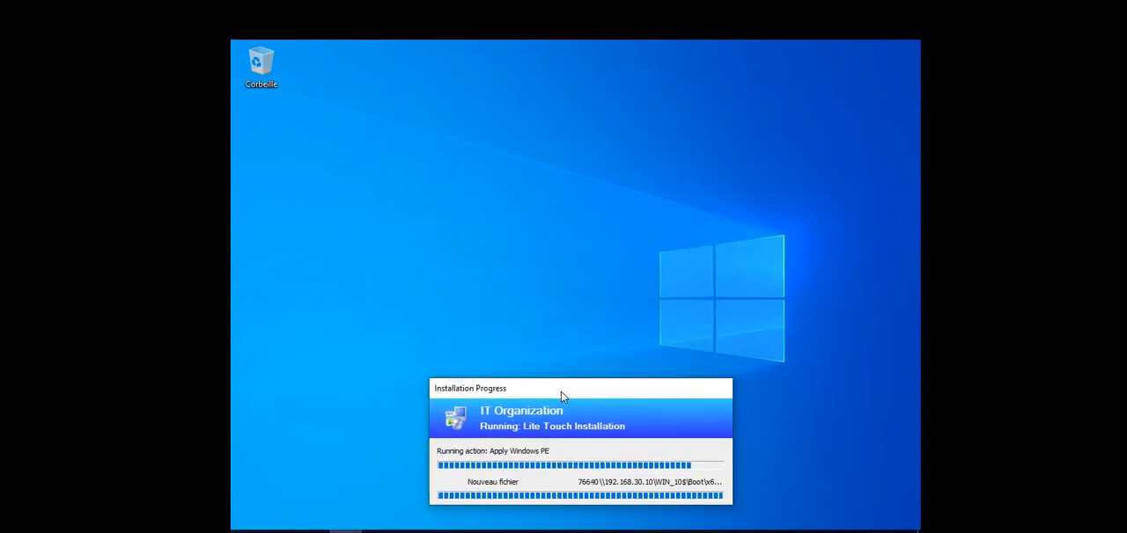
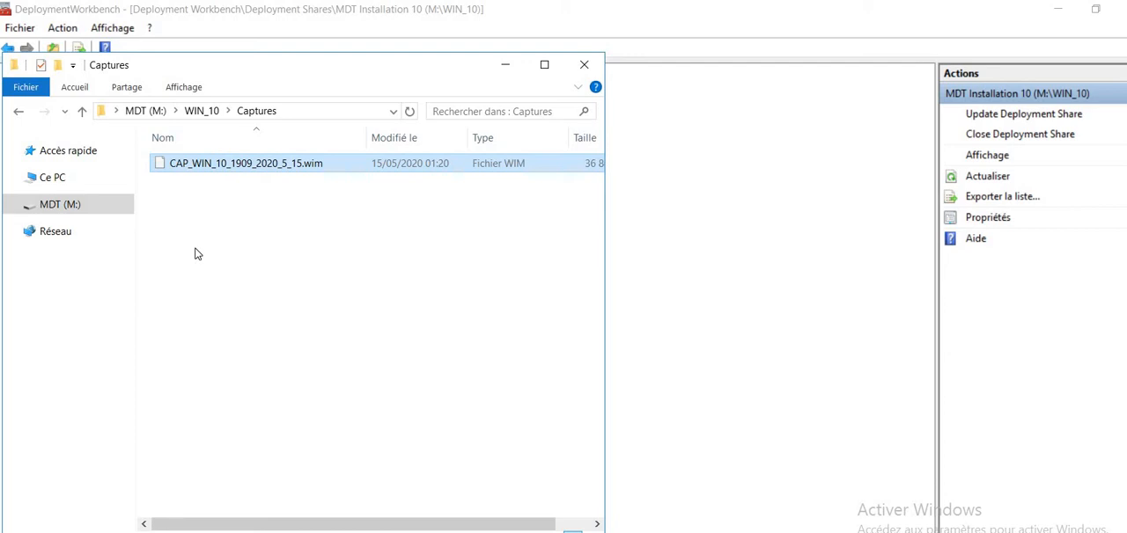
- Enlarge the Captures folder window and check the size of CAP_WIN_10_1909_2020_5_15.wim
left_click(545, 66)
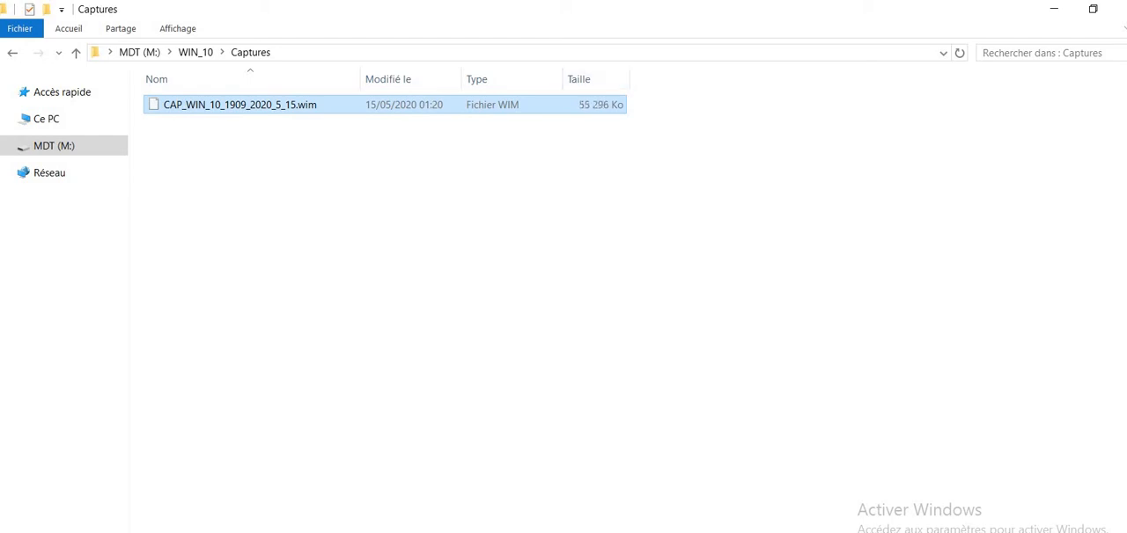
left_click(702, 1)
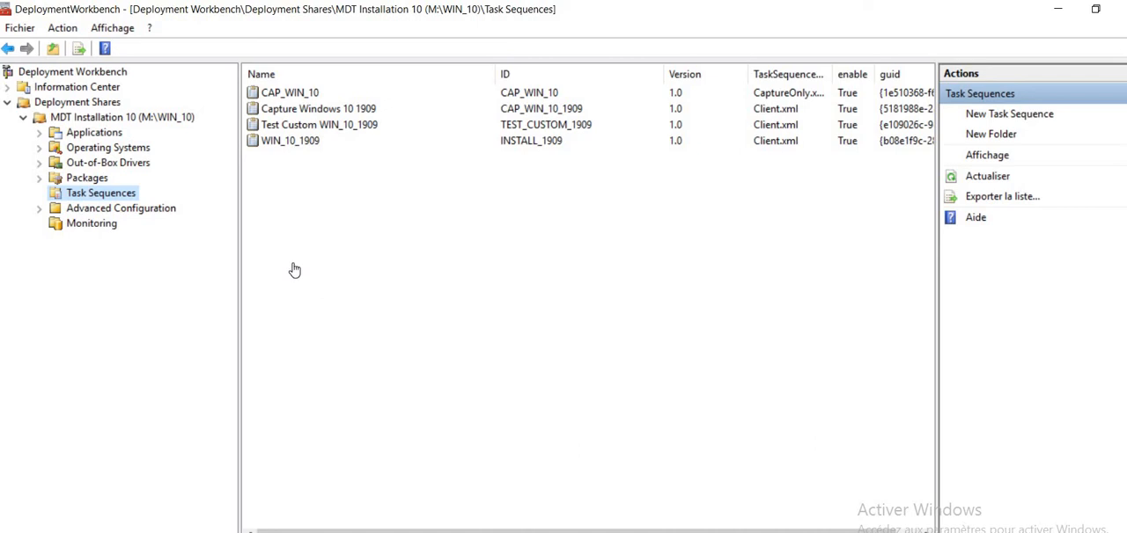
- Review which image the Install Operating System step of the Test Custom WIN_10_1909 task sequence uses, and close its properties
left_click(276, 132)
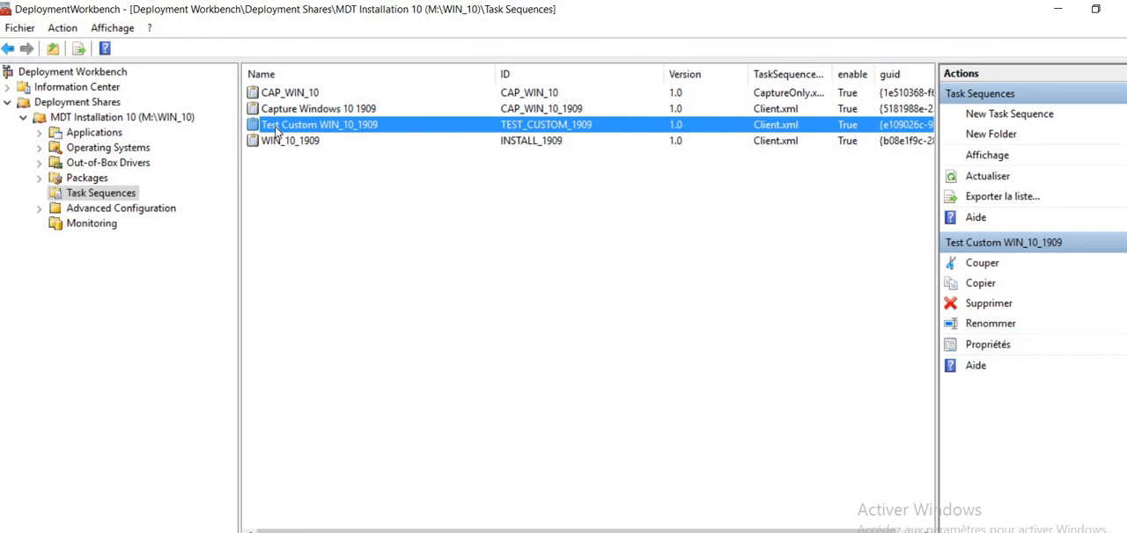
double_click(276, 132)
left_click(358, 47)
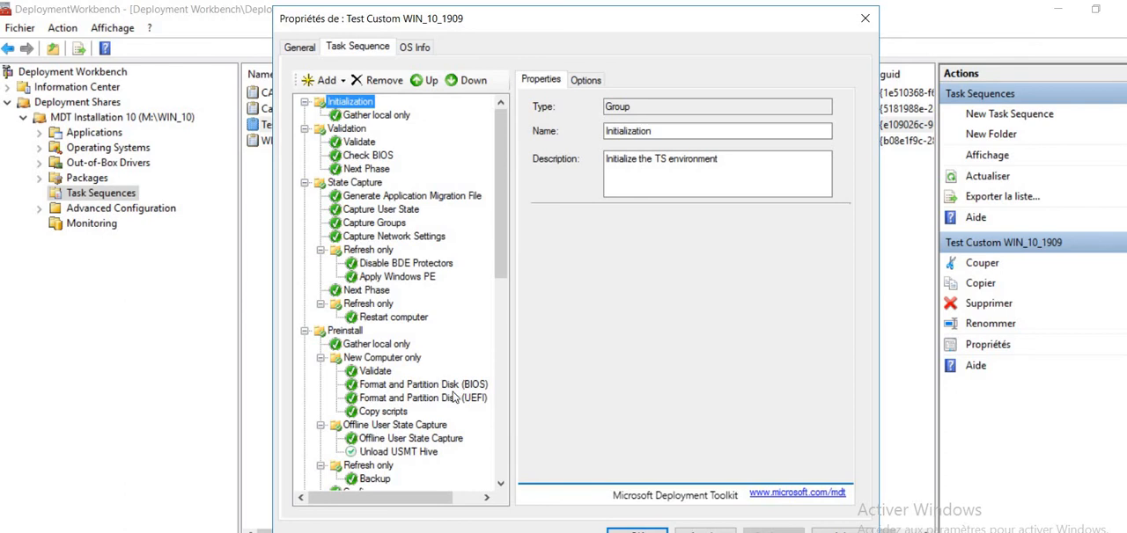
left_click_drag(500, 259, 518, 352)
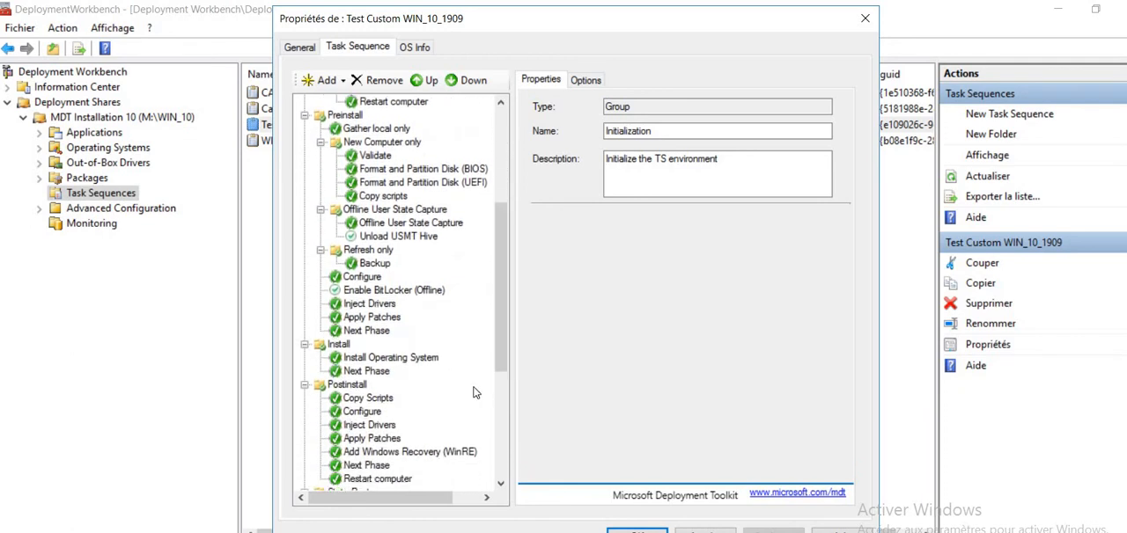
left_click(410, 359)
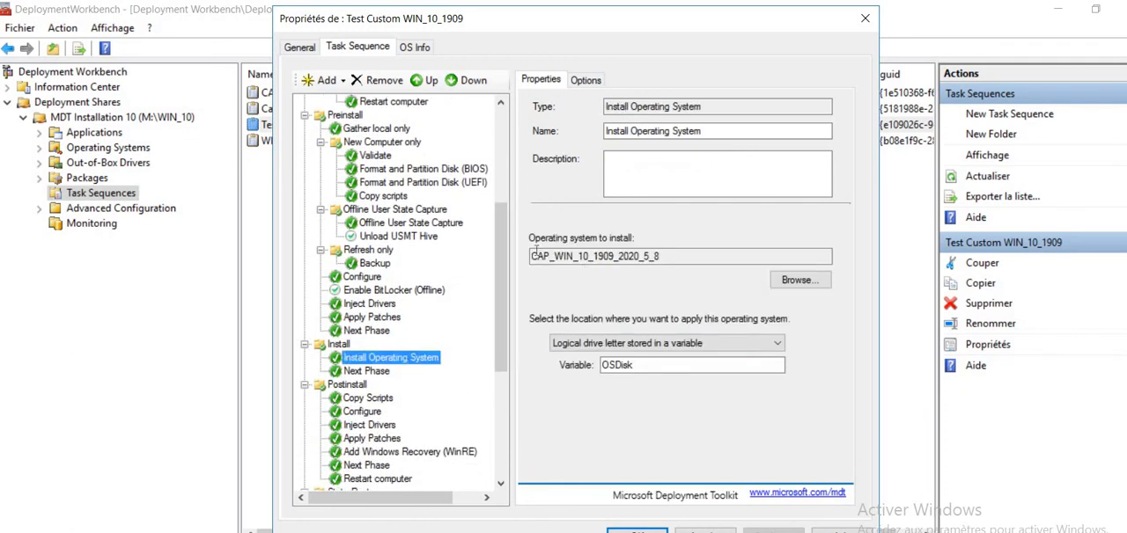
left_click_drag(533, 256, 660, 261)
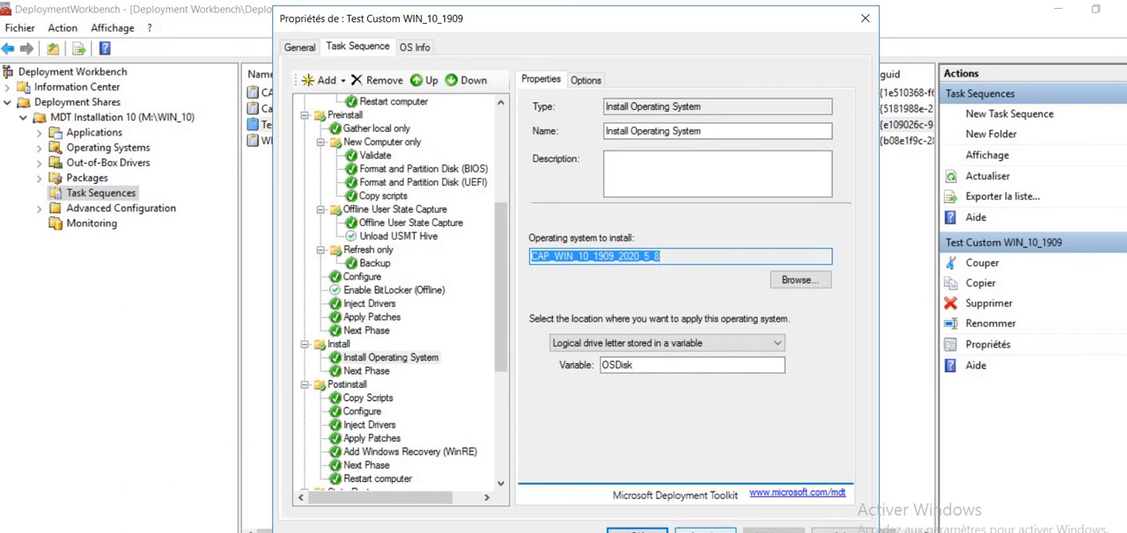
left_click(704, 530)
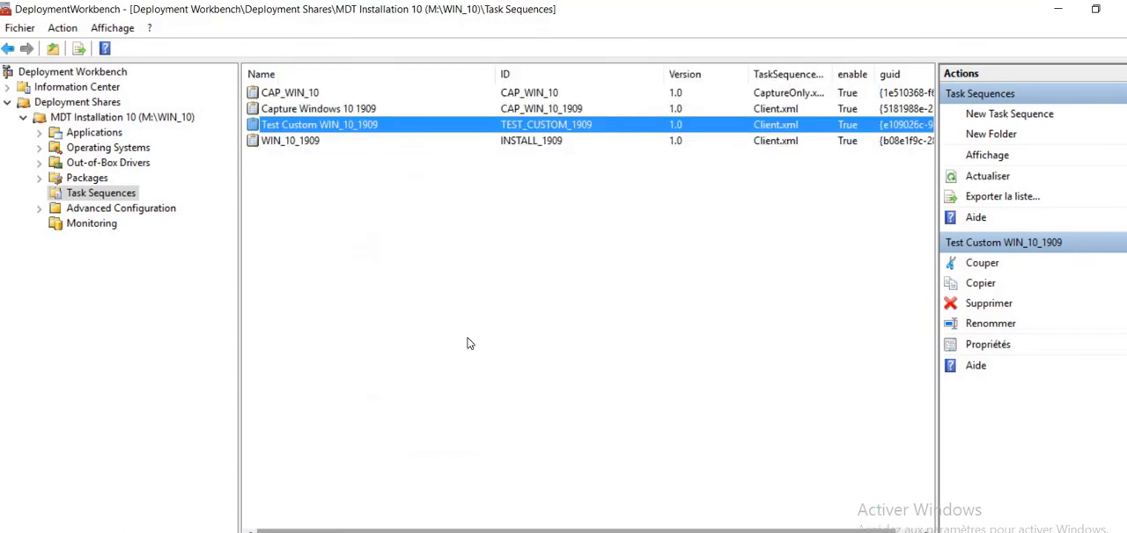
- Start an operating system import in the deployment share using the Custom image file type
left_click(92, 148)
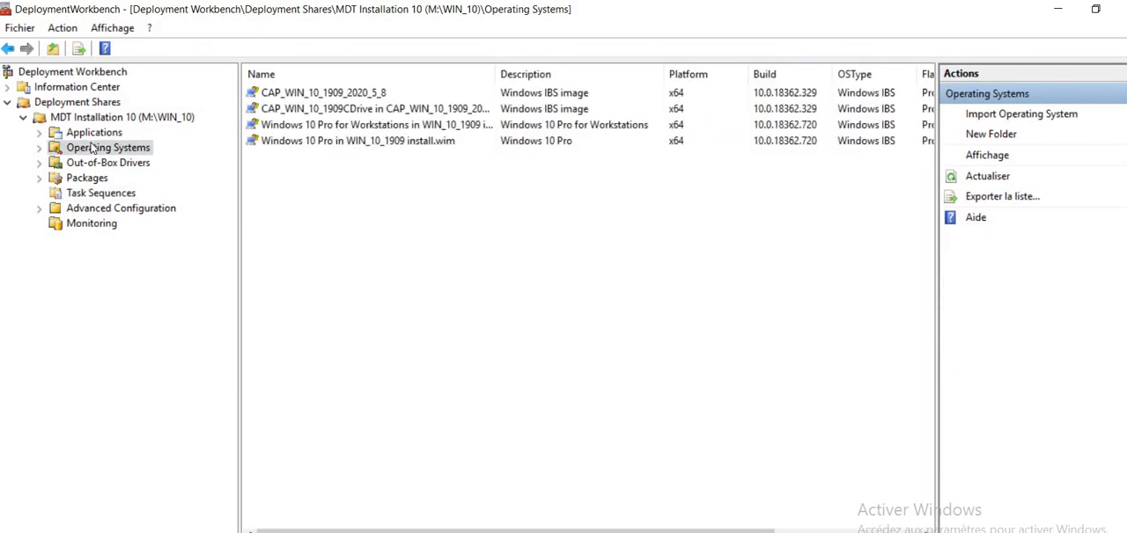
right_click(92, 148)
left_click(133, 153)
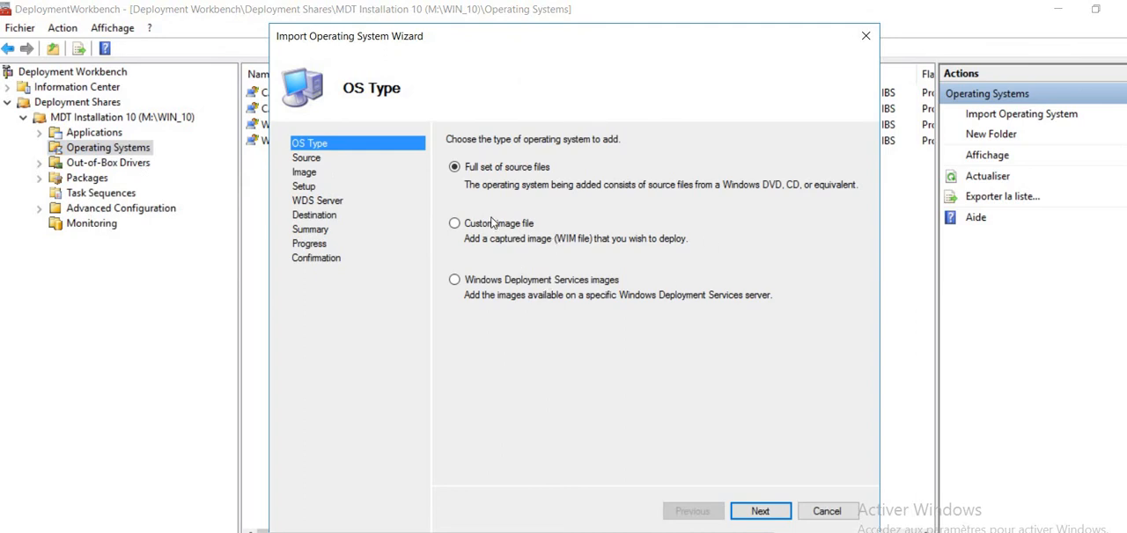
left_click(492, 223)
left_click(757, 511)
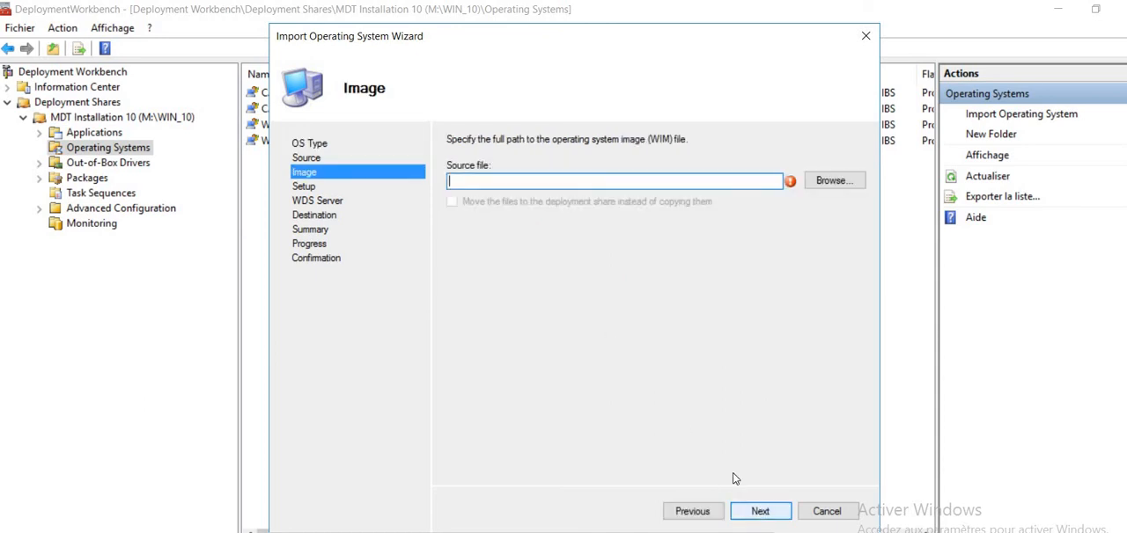
- Browse for the source WIM in WIN_10\Captures on the MDT drive, and leave the import wizard without importing
left_click(825, 184)
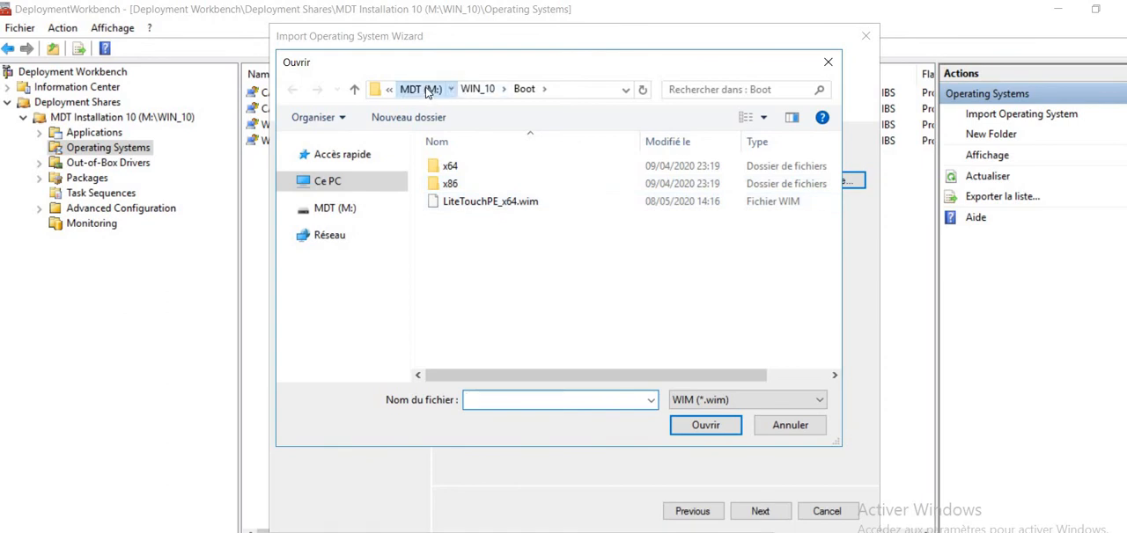
left_click(425, 90)
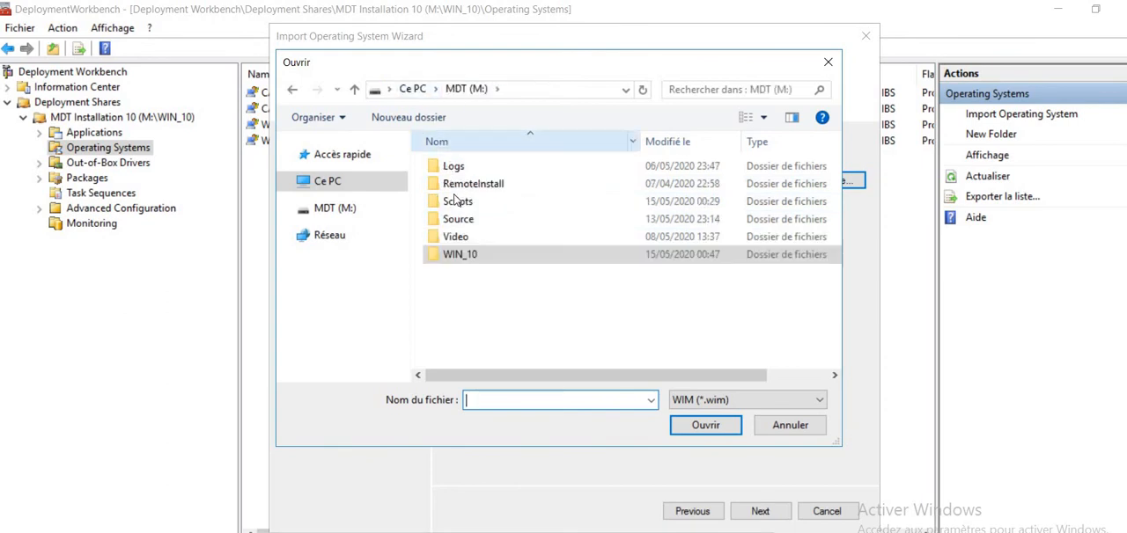
double_click(462, 255)
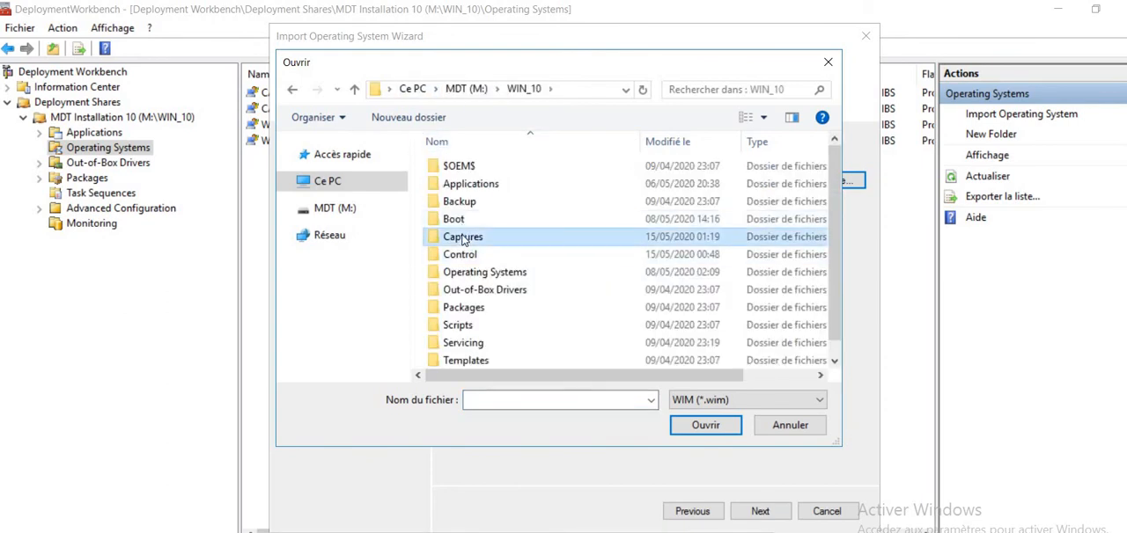
double_click(462, 238)
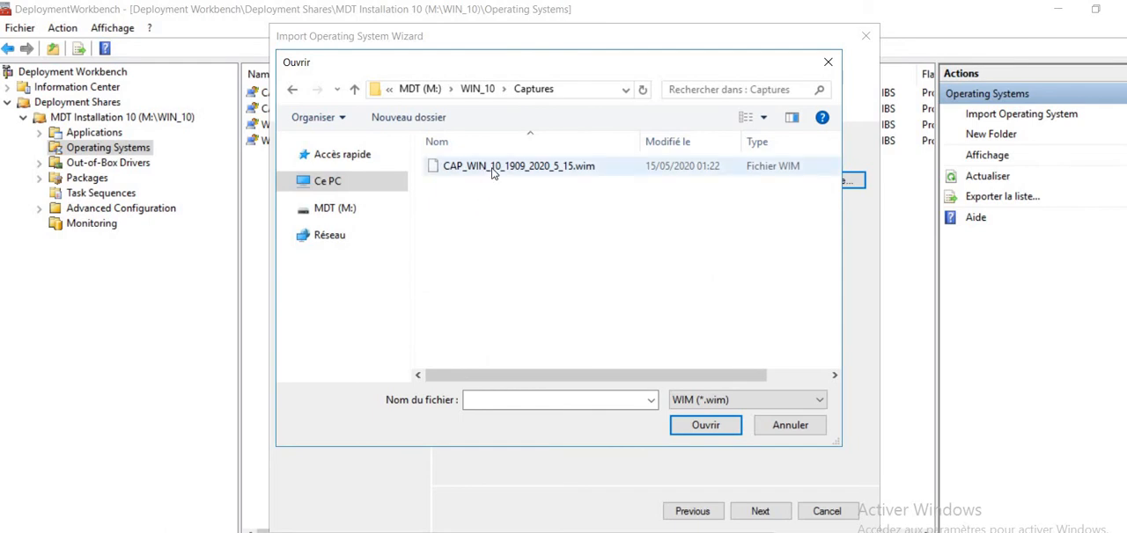
left_click(824, 63)
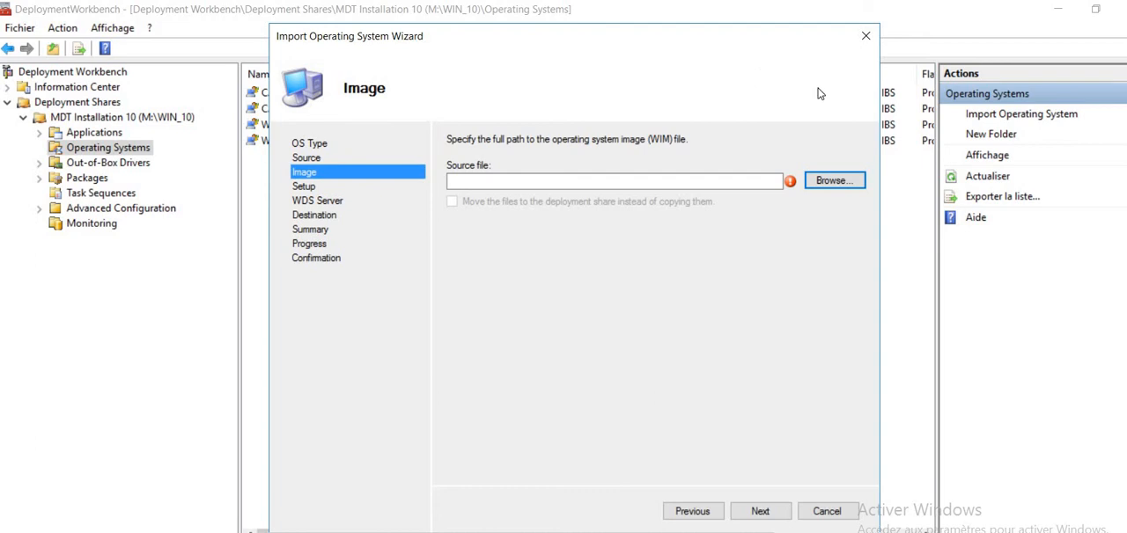
left_click(863, 36)
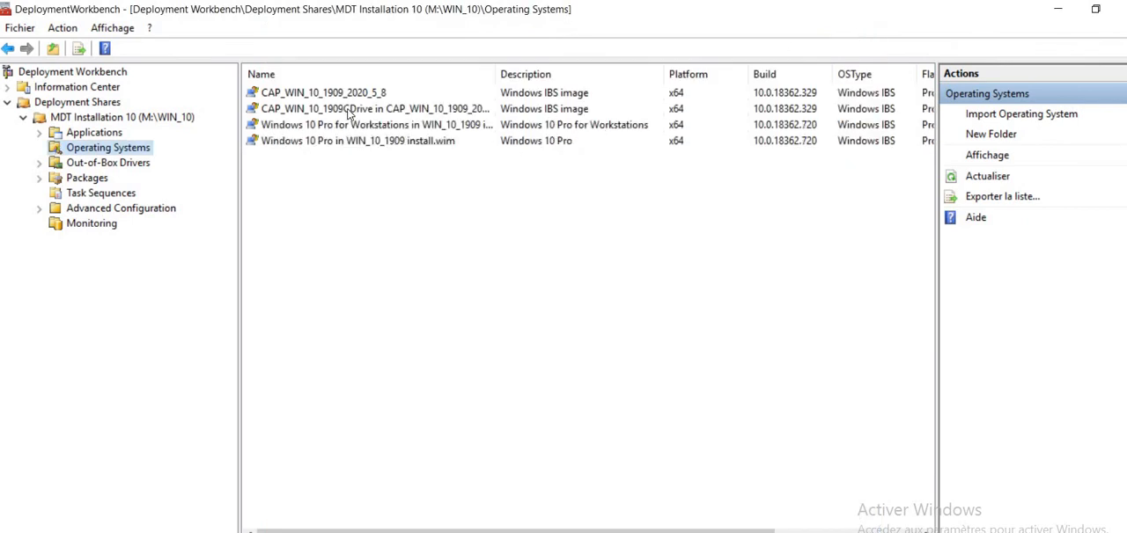
- Compare the captured image entry in the workbench with the folders under WIN_10\Operating Systems on the MDT drive, and close the folder window
left_click(352, 110)
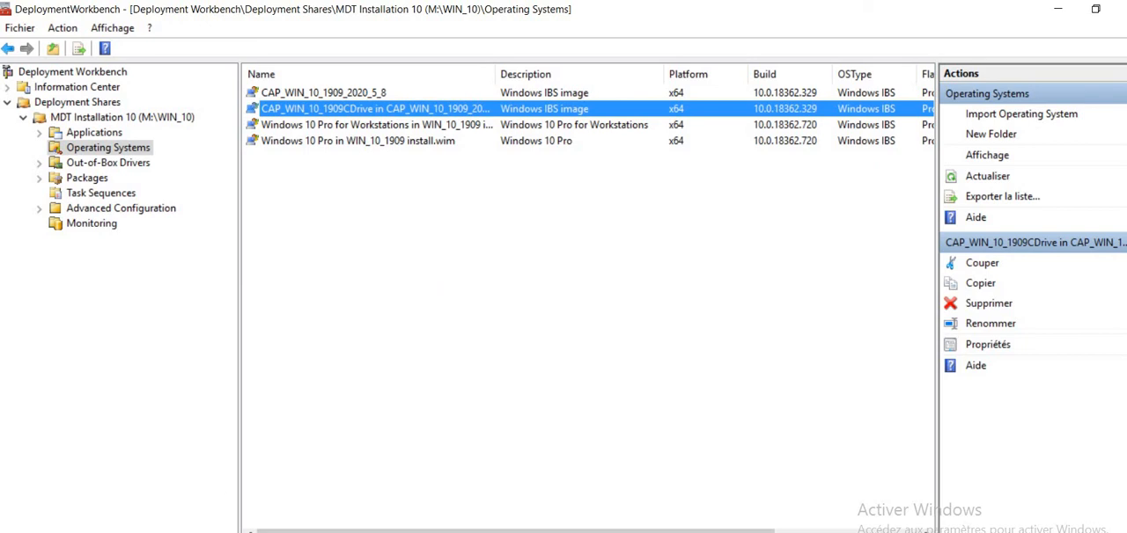
left_click(225, 531)
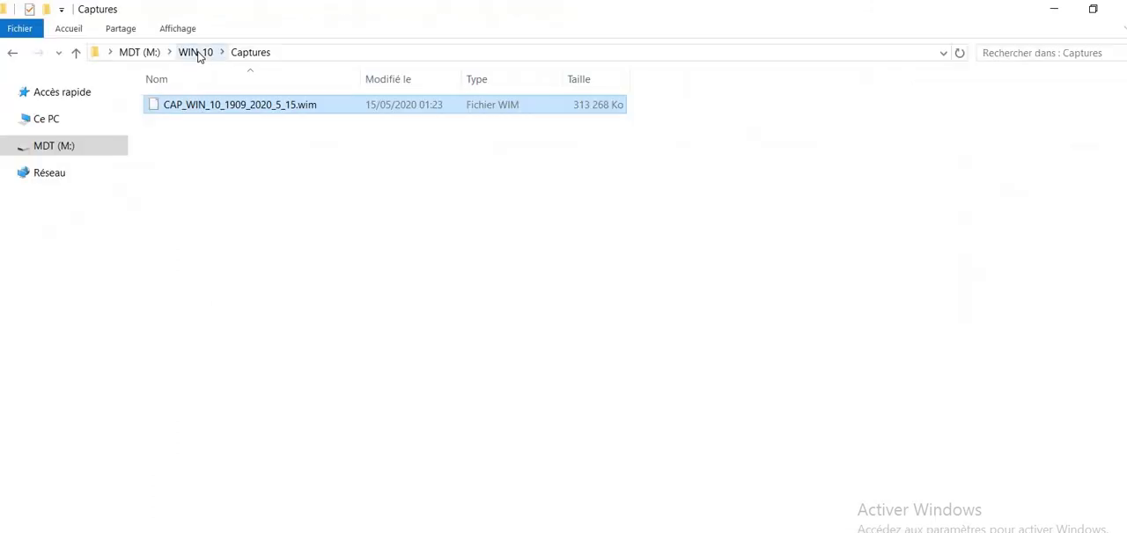
left_click(196, 53)
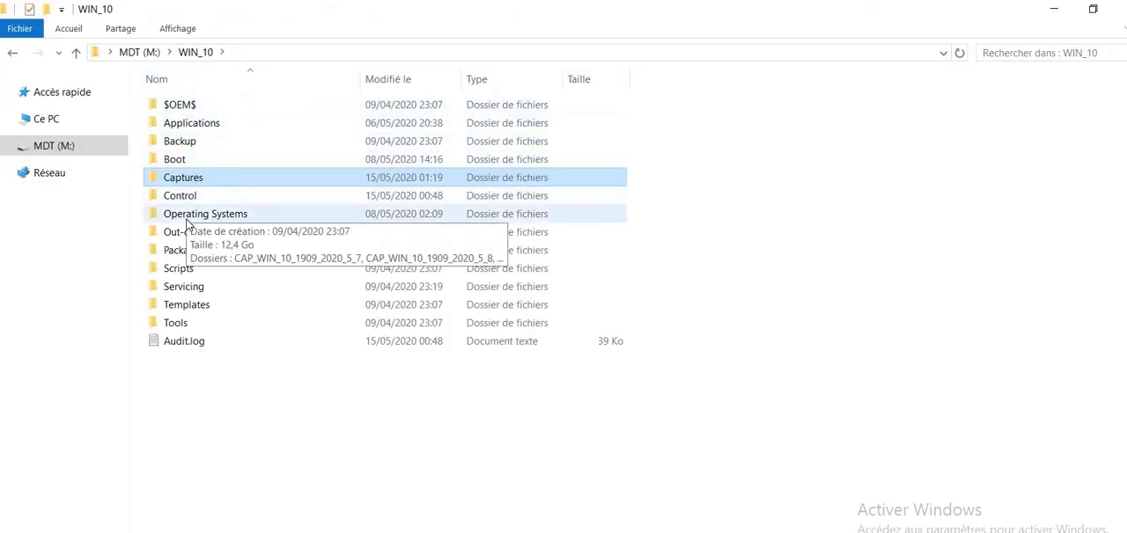
left_click(187, 220)
double_click(187, 224)
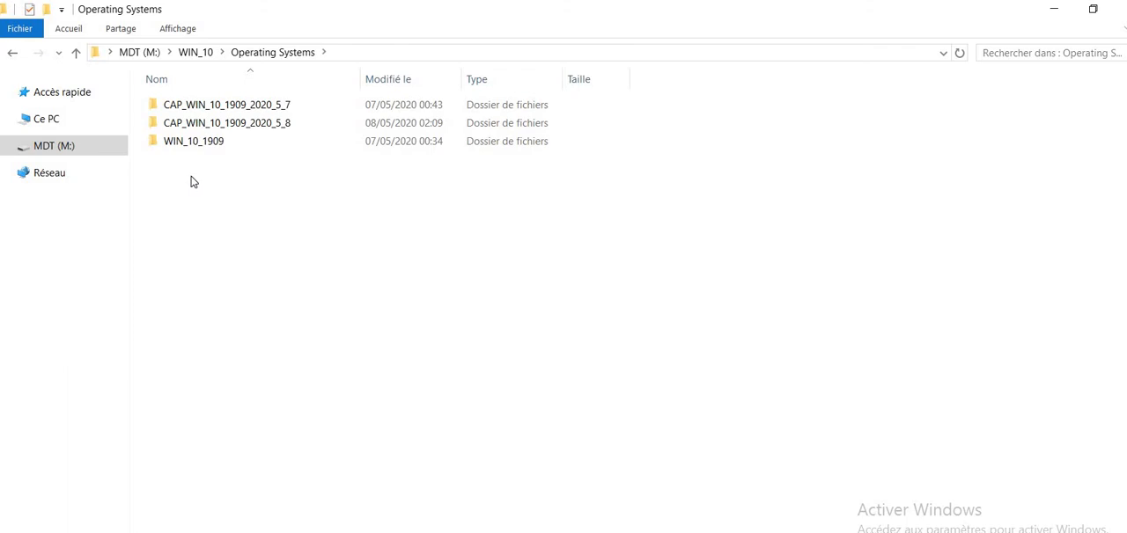
left_click(192, 141)
left_click(200, 130)
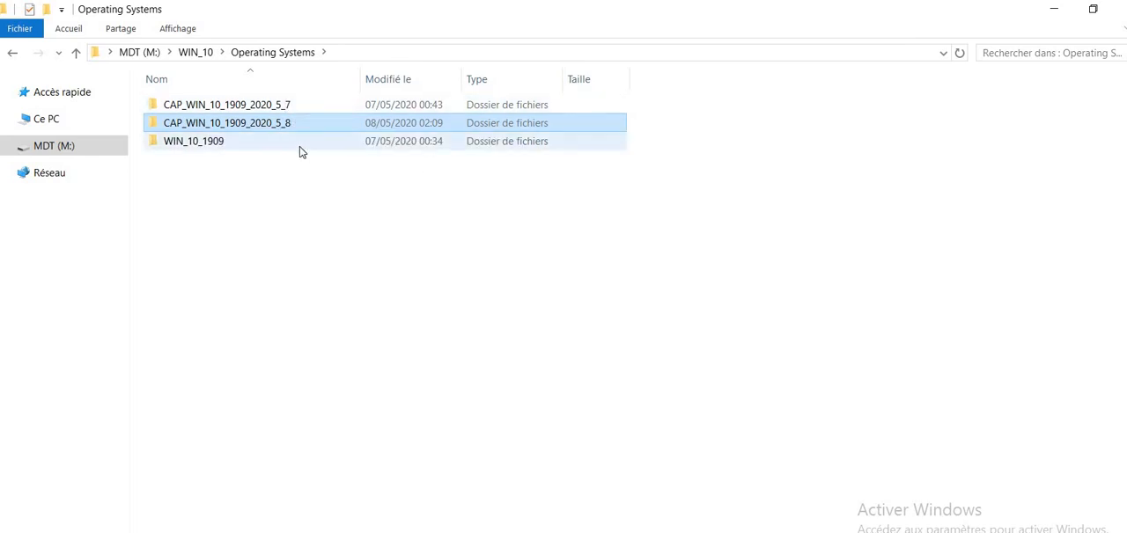
left_click(206, 142)
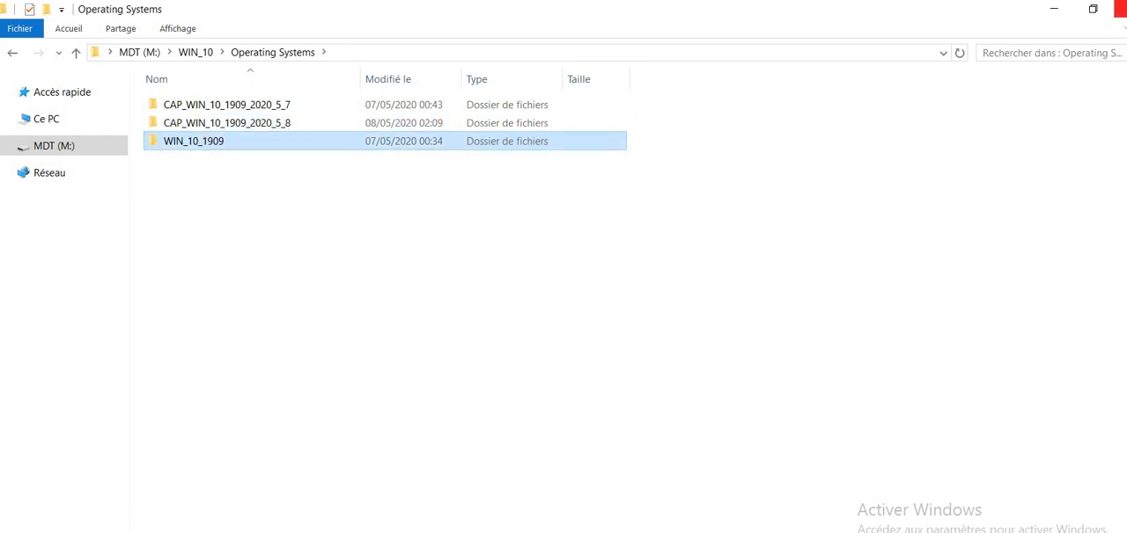
left_click(1120, 8)
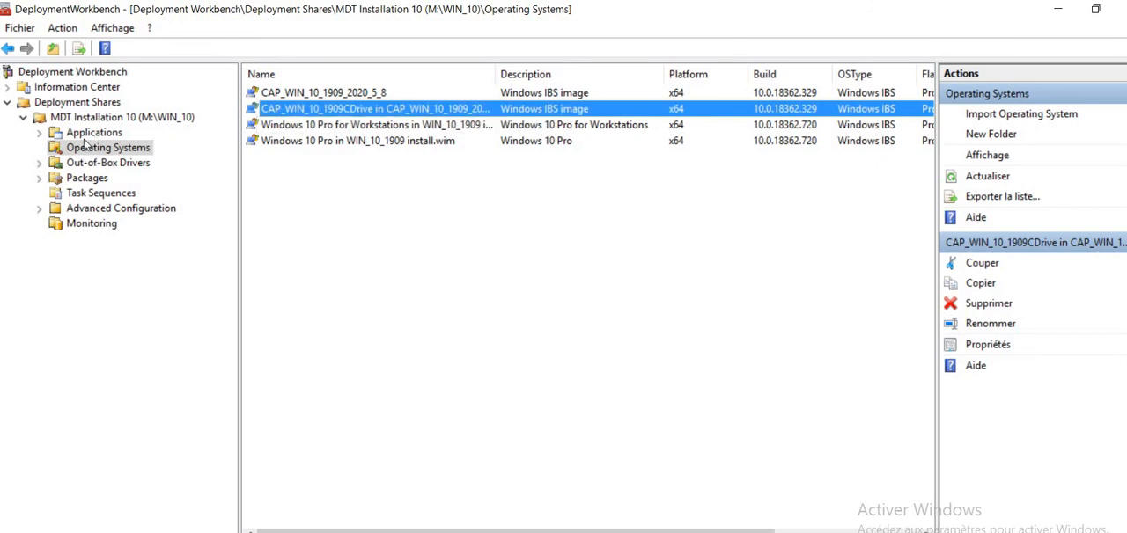
- Inspect the rules file set in the Gather local only step of the Test Custom WIN_10_1909 task sequence
left_click(91, 193)
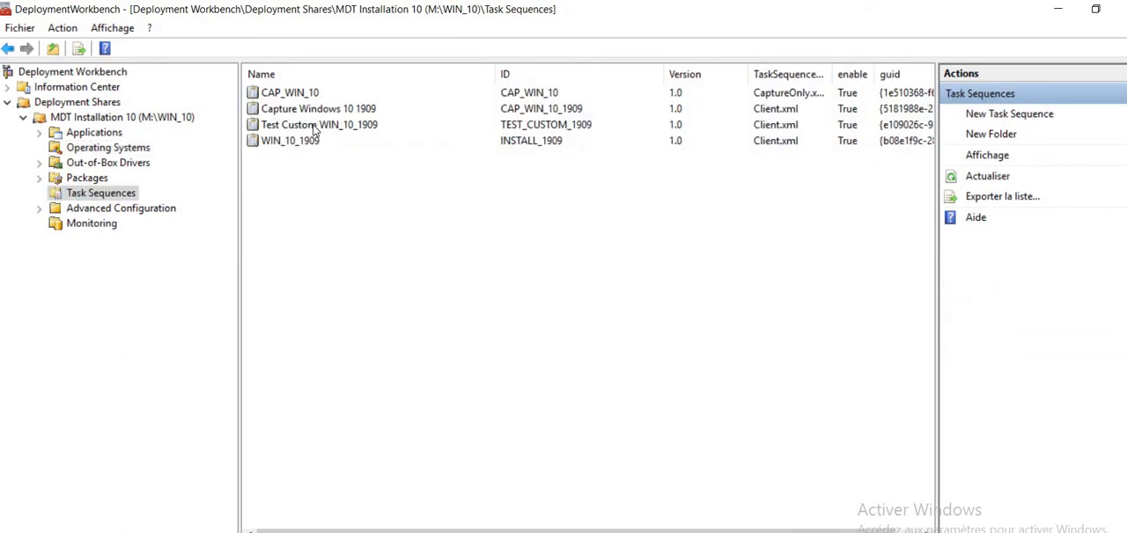
double_click(313, 128)
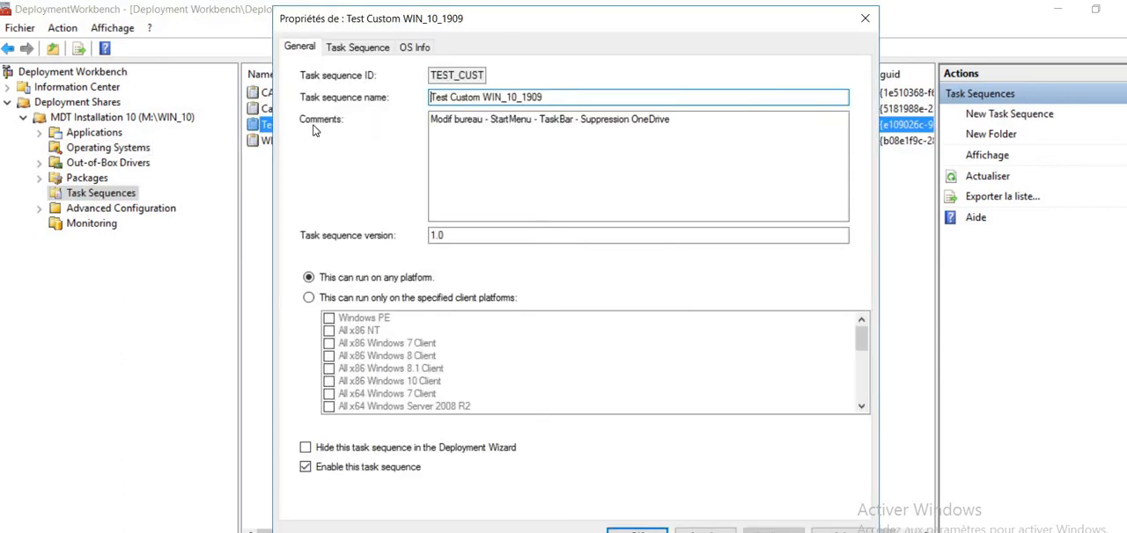
left_click(360, 49)
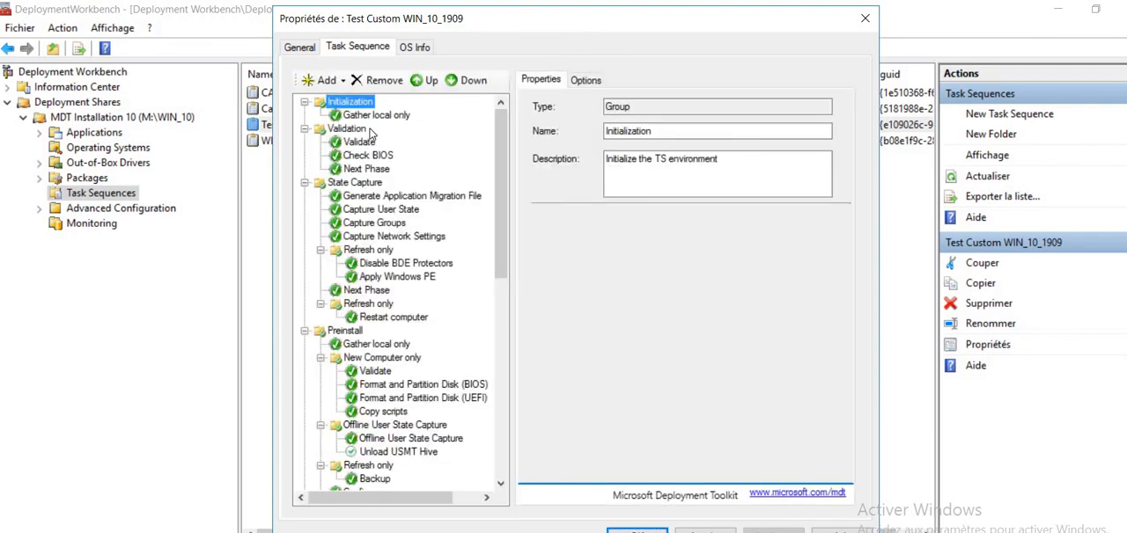
left_click(374, 116)
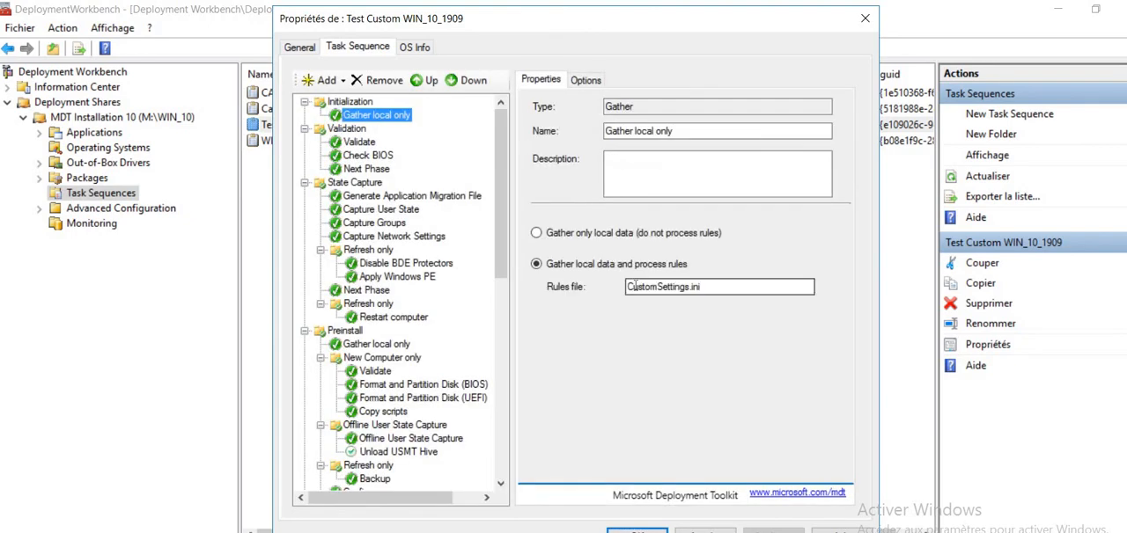
left_click_drag(628, 287, 735, 292)
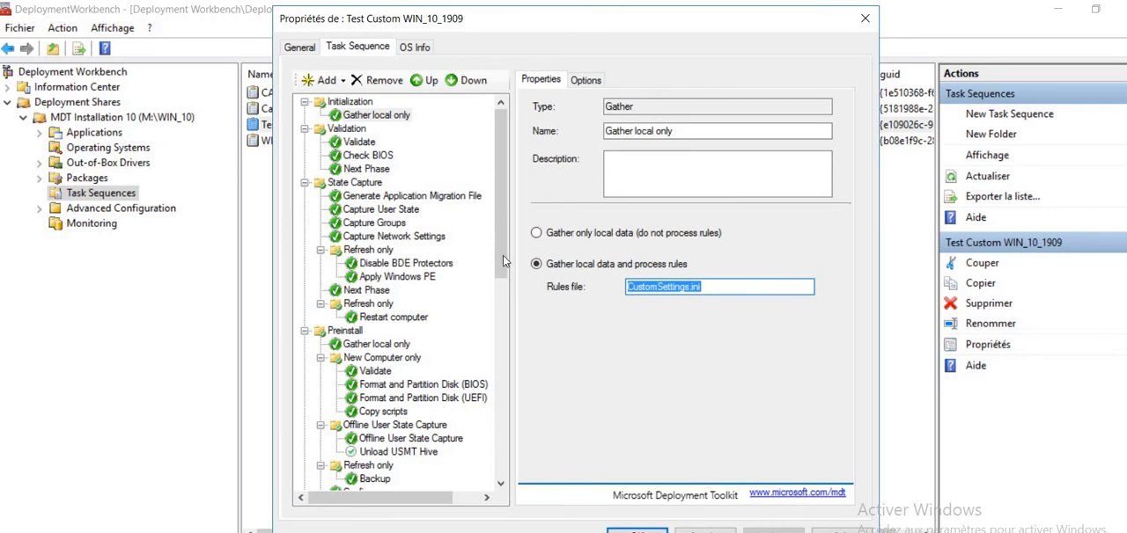
- Inspect the images selectable for the Install Operating System step, keep the current one, and close the task sequence properties
scroll(502, 255, "down", 6)
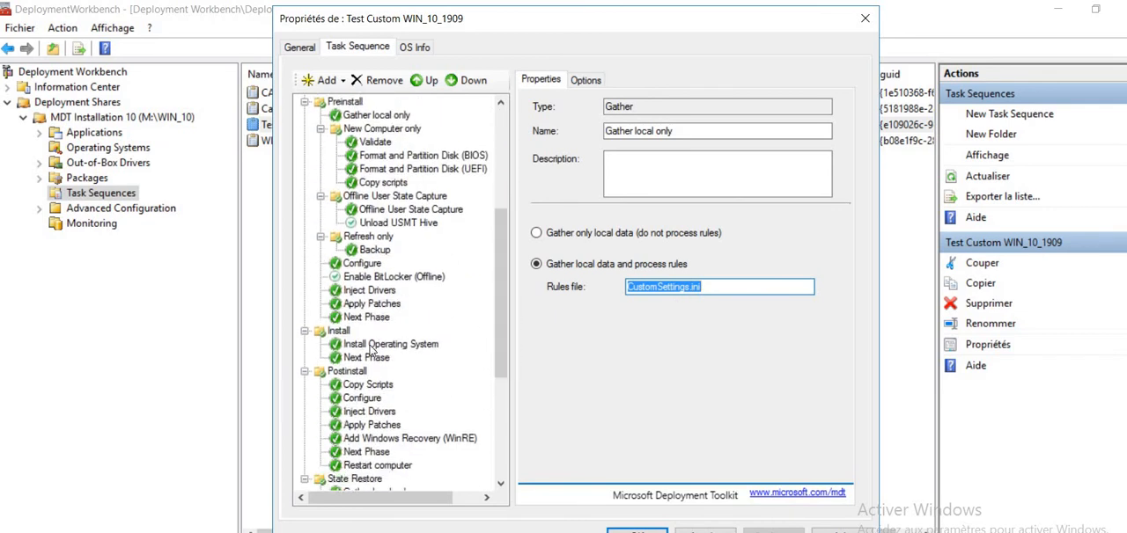
left_click(370, 345)
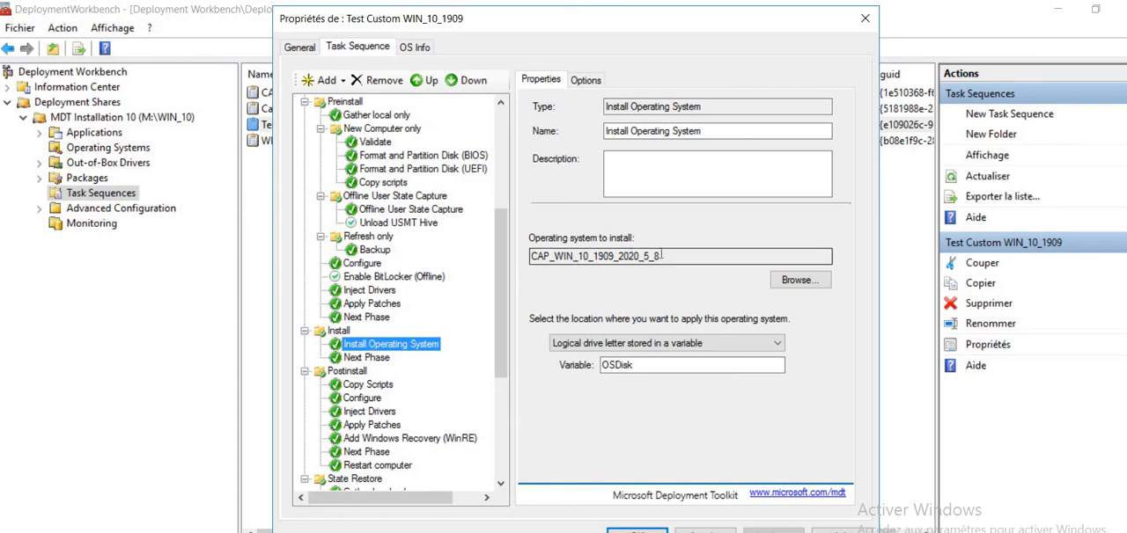
left_click_drag(662, 257, 509, 273)
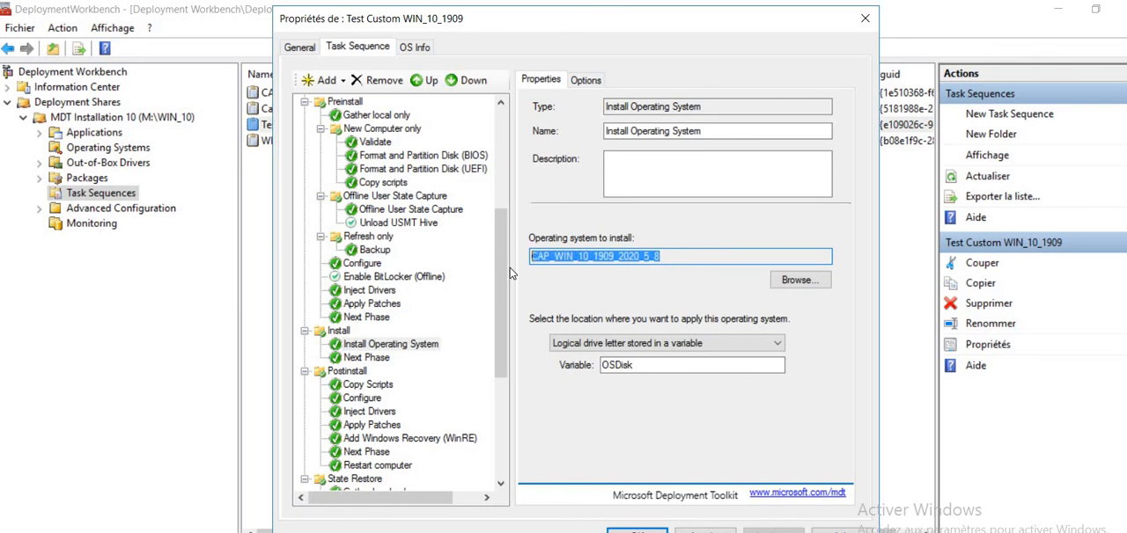
left_click(796, 280)
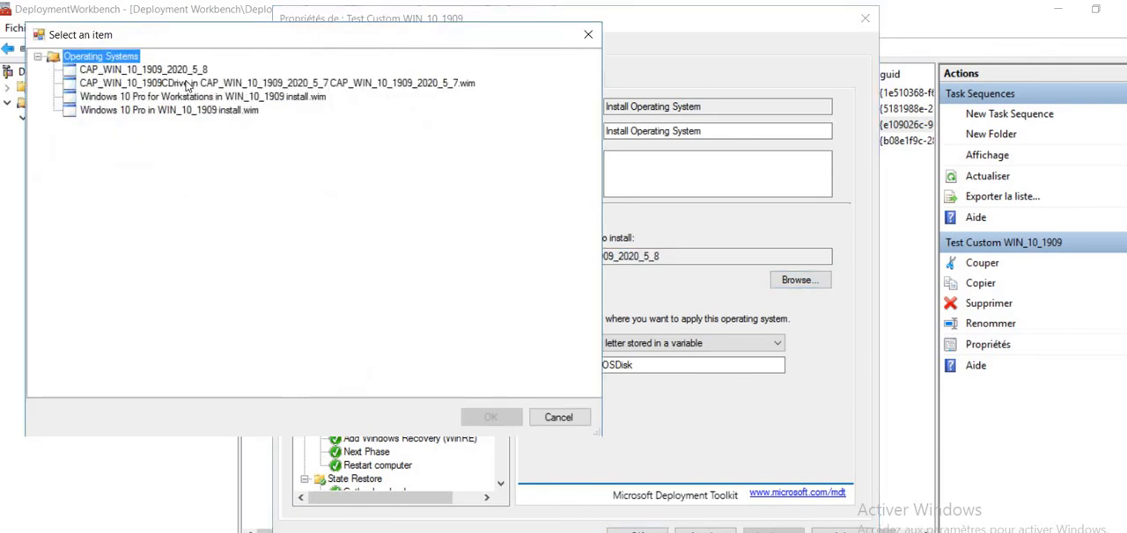
left_click(588, 34)
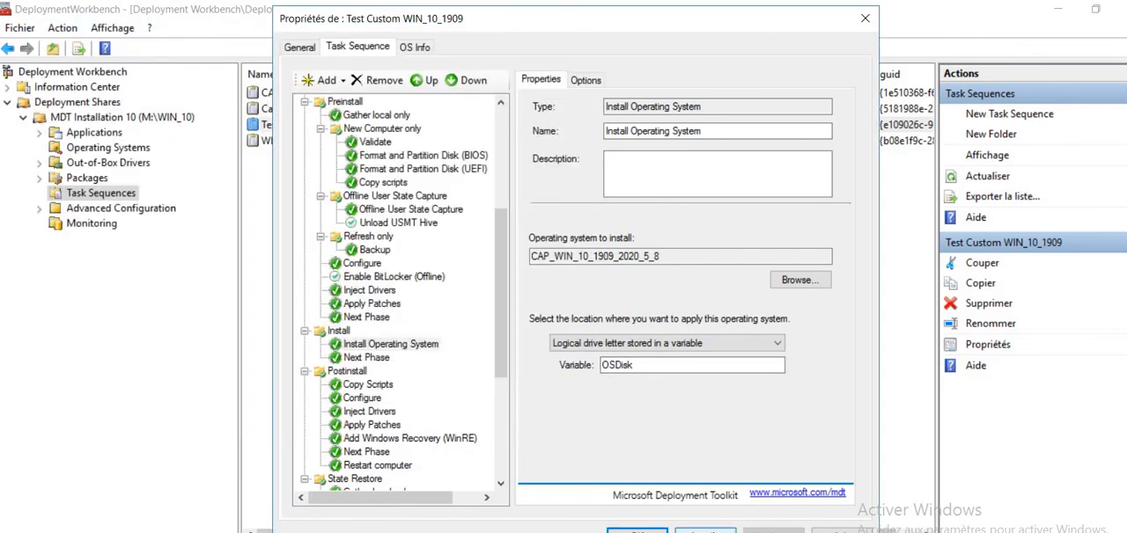
left_click(738, 530)
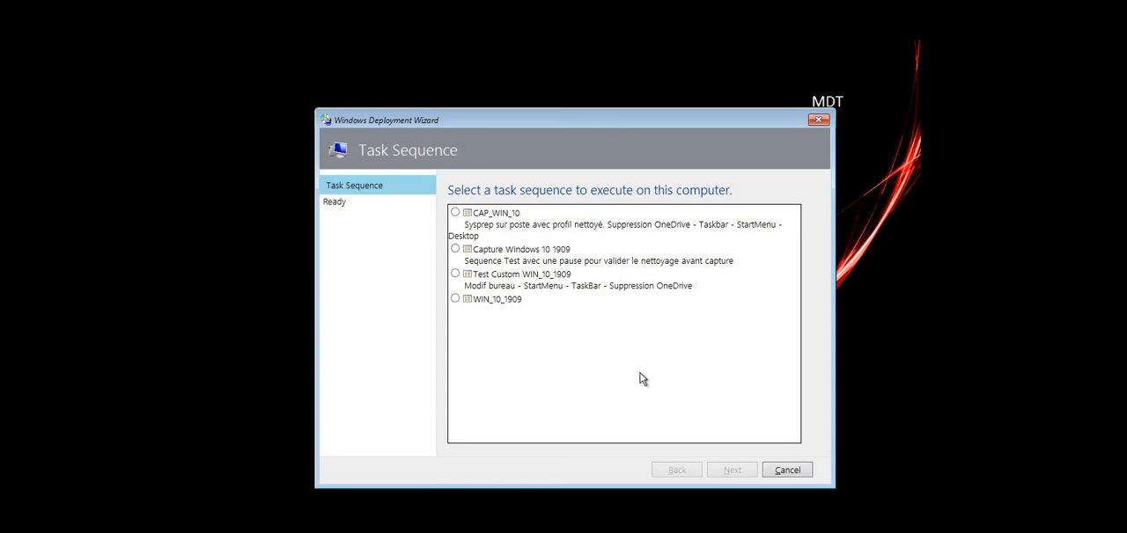
- Select the Test Custom WIN_10_1909 task sequence in the deployment wizard and begin the deployment
left_click(455, 273)
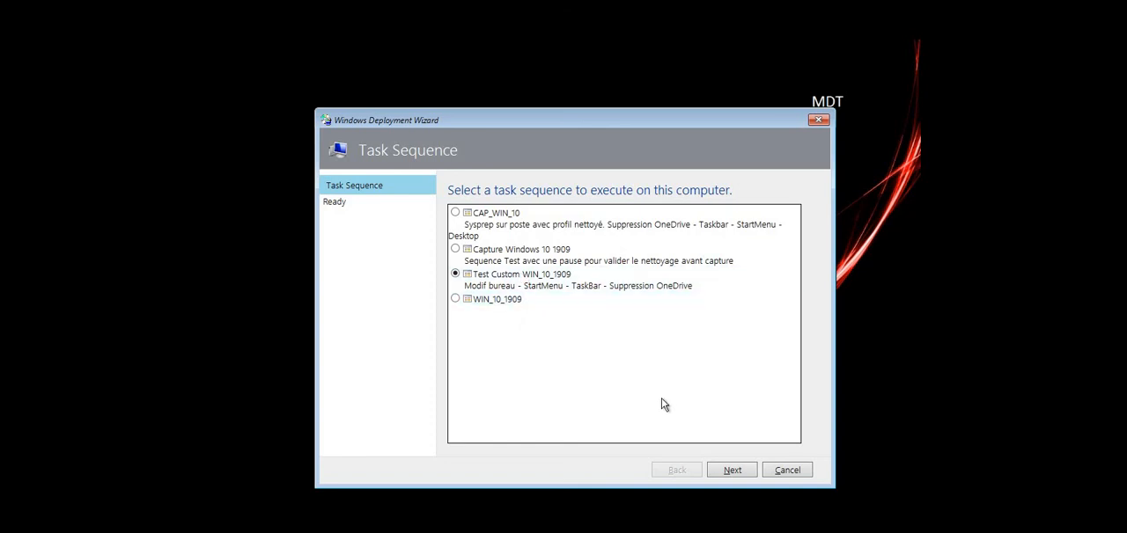
left_click(733, 471)
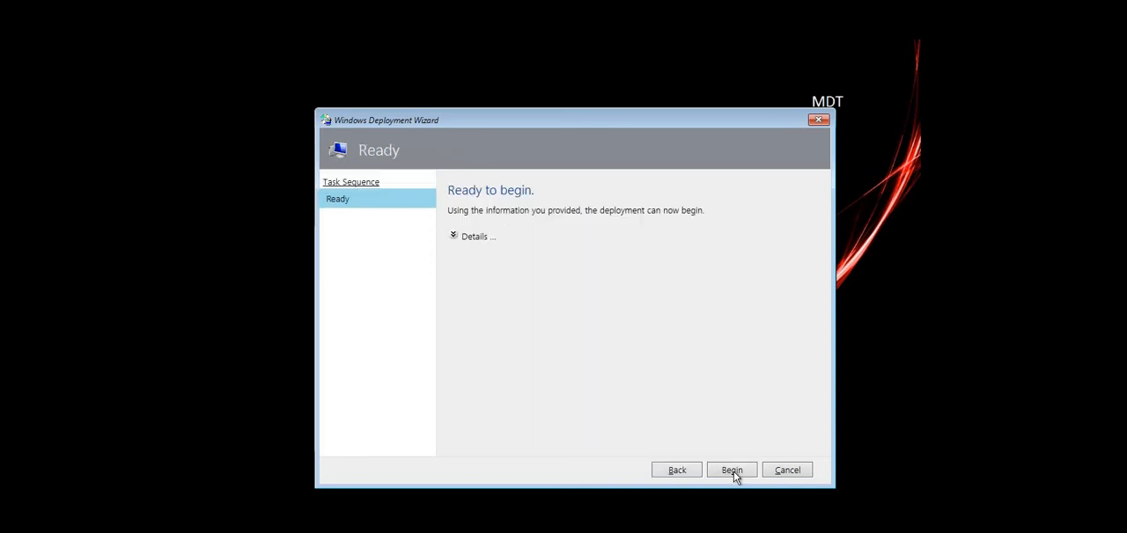
left_click(733, 471)
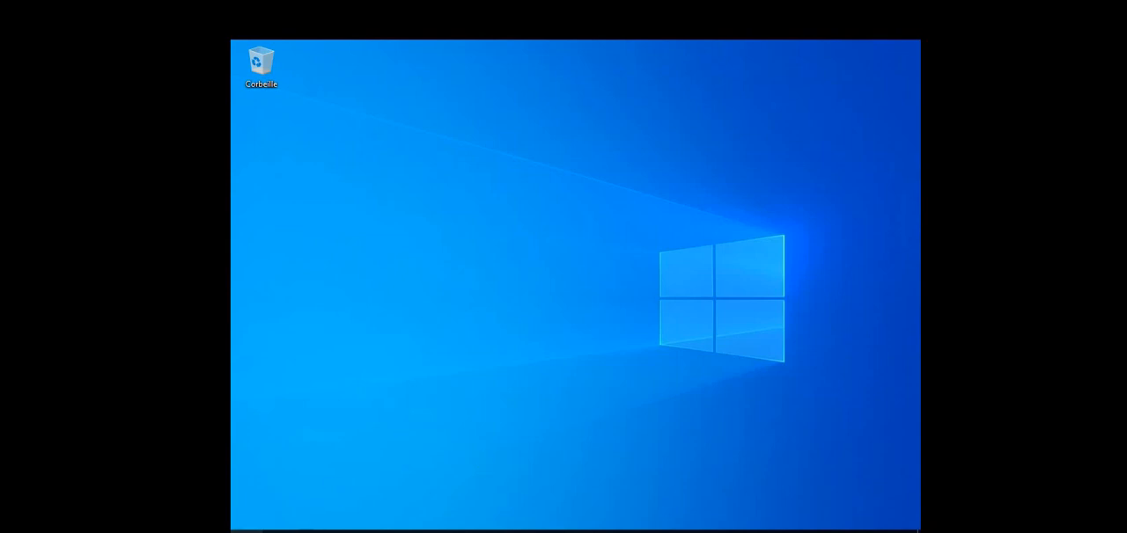
- Inspect the deployed system's Start menu app list down to the entries under P, and close it
left_click(247, 532)
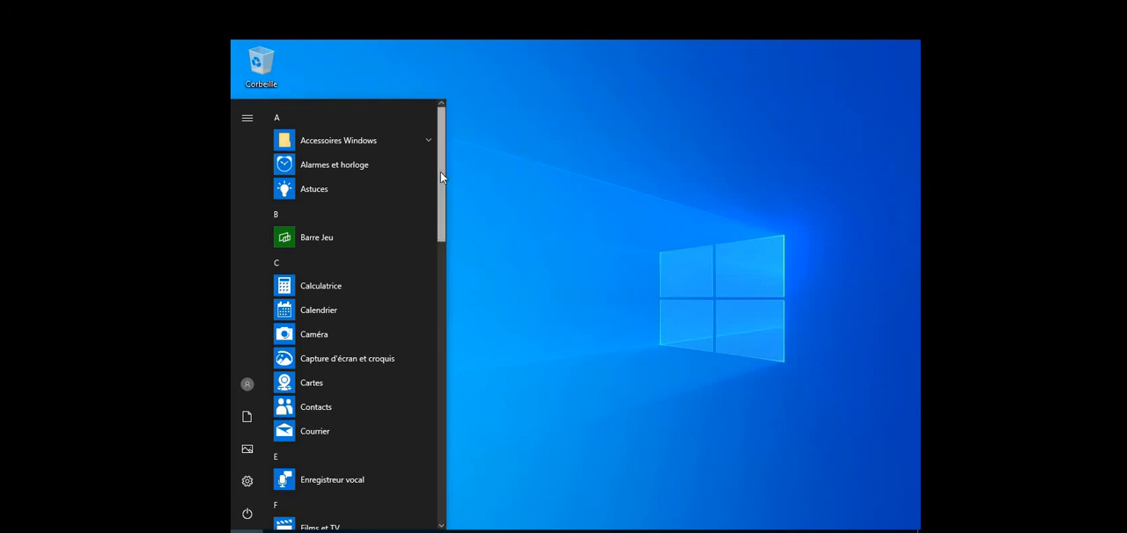
left_click_drag(441, 176, 434, 352)
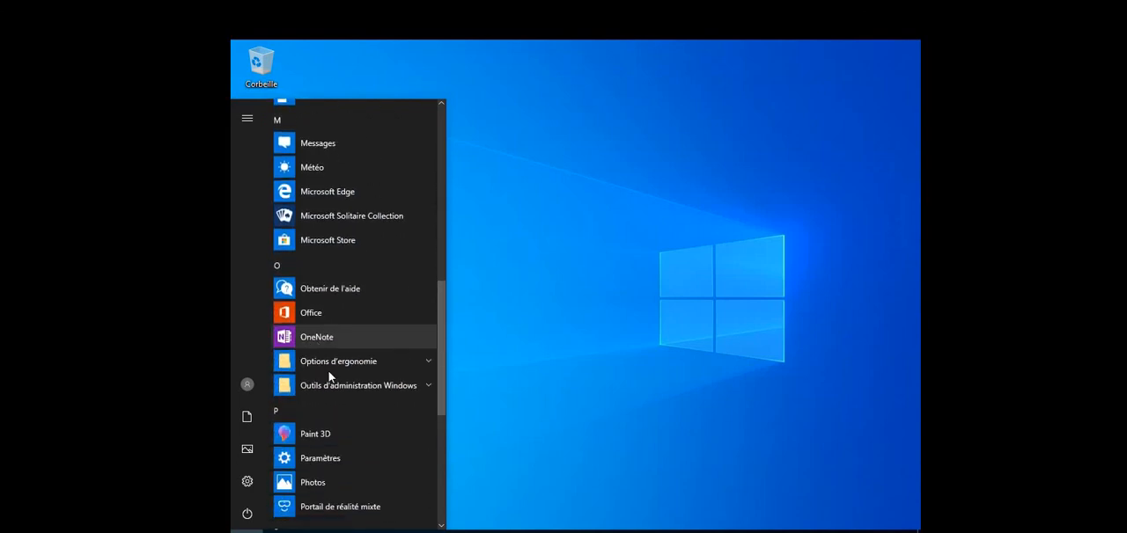
key("super")
key("super")
key("super")
key("super")
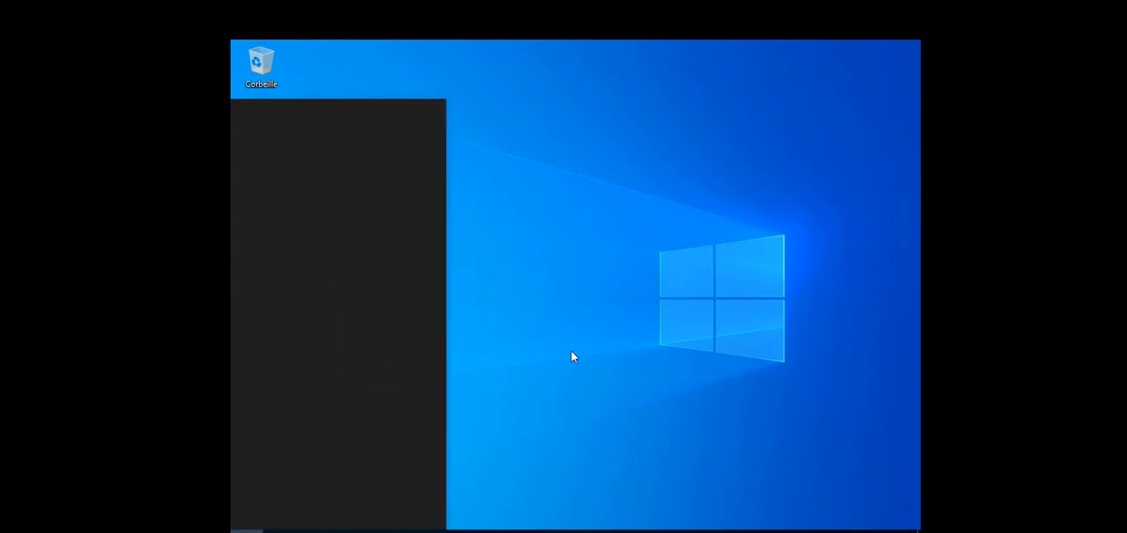
- Run appwiz.cpl to inspect the installed programs on the deployed system, and close its window
type("appwiz")
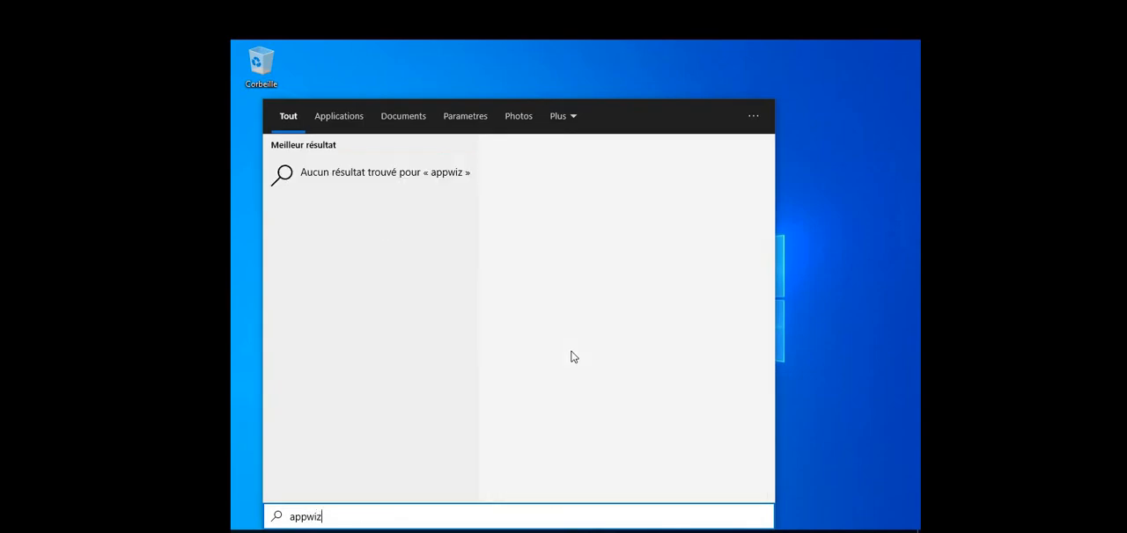
type(".cpl")
key("Return")
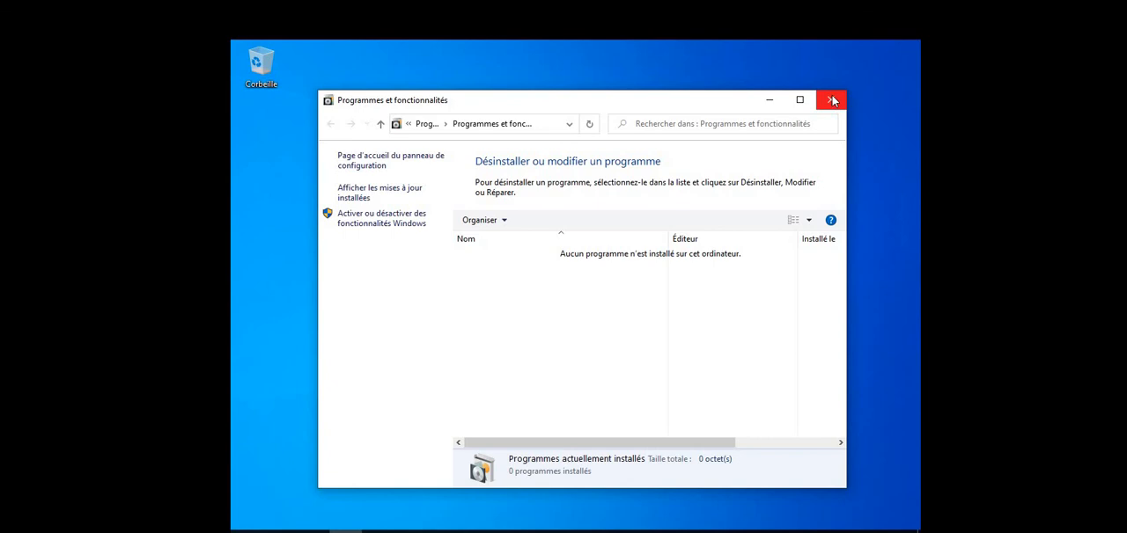
left_click(833, 99)
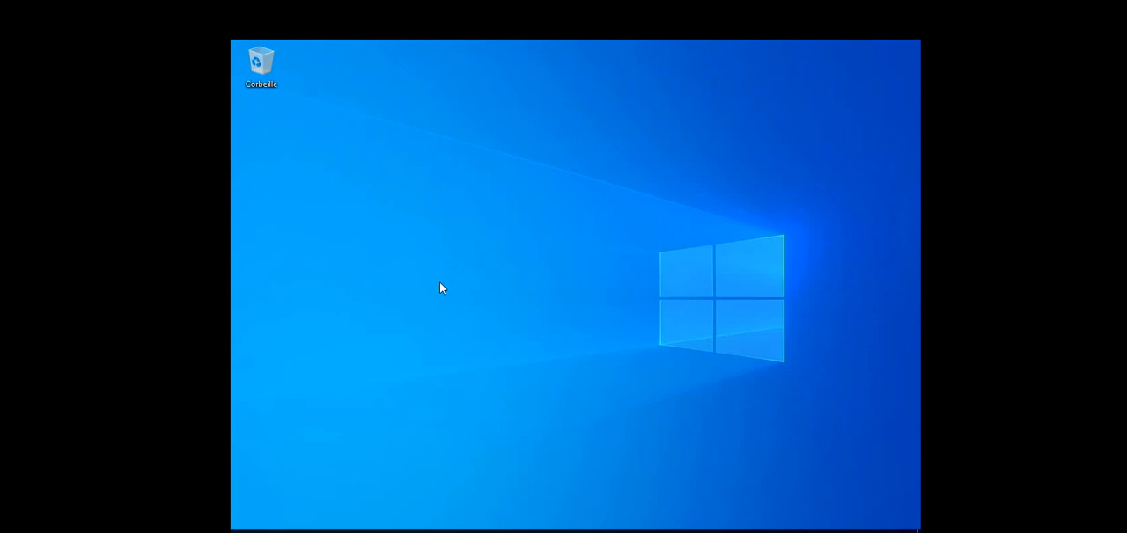
- Look through the Start menu's complete app list down to the entries under X, close it, and bring it up again
key("super")
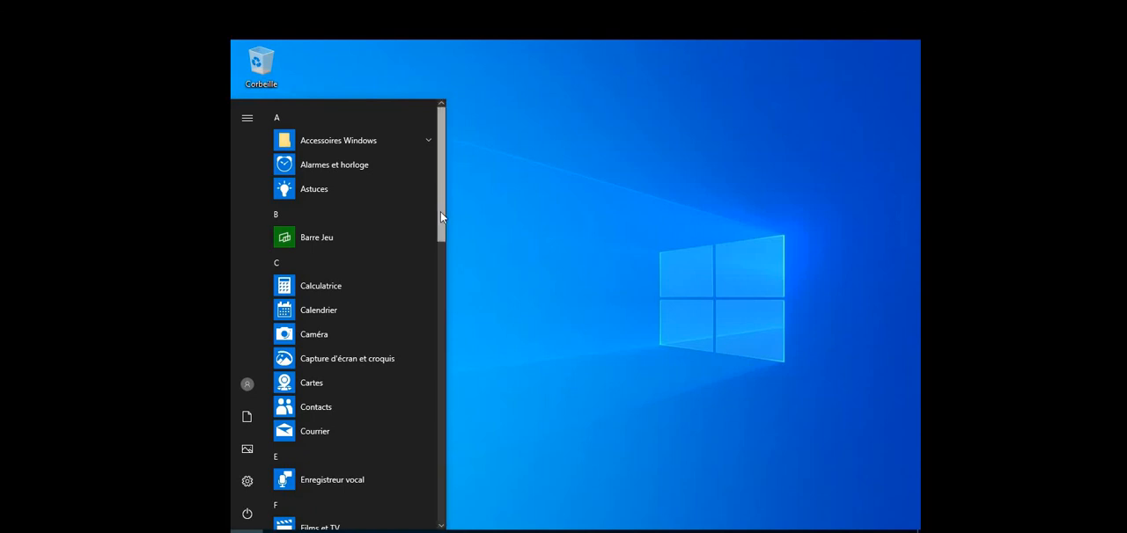
left_click_drag(441, 215, 439, 498)
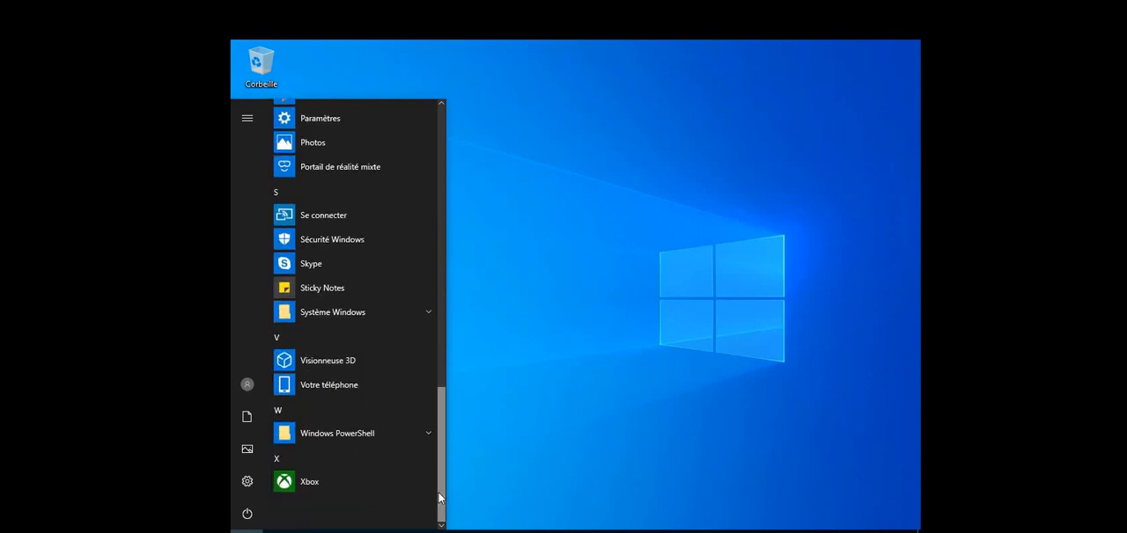
left_click(489, 440)
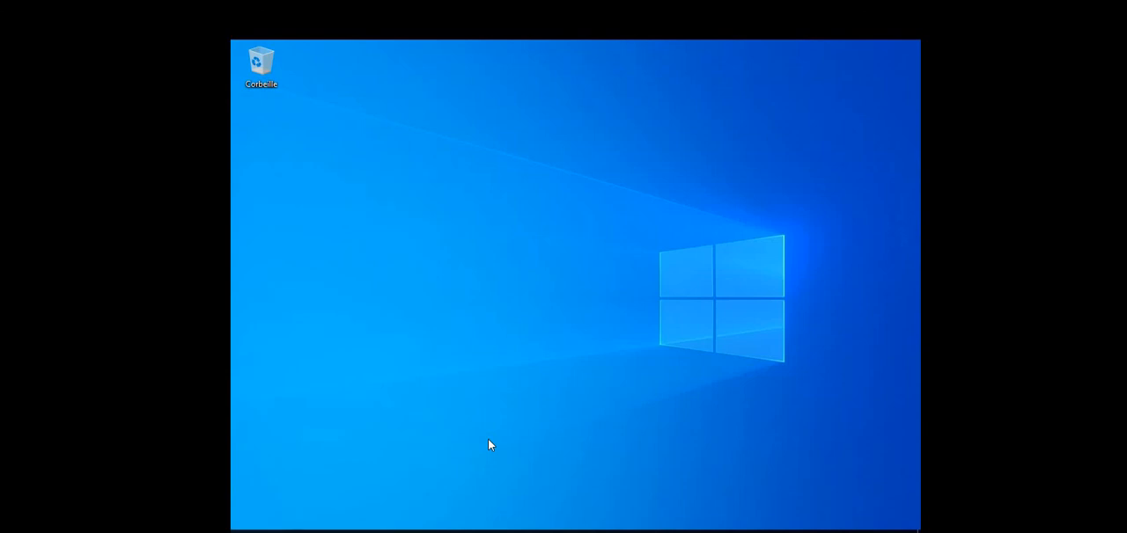
key("super")
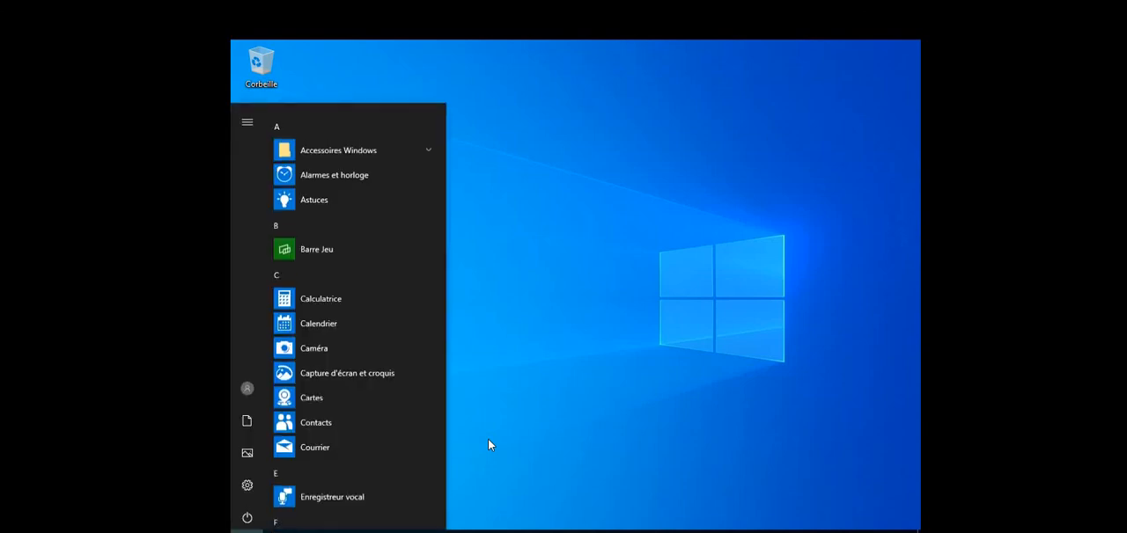